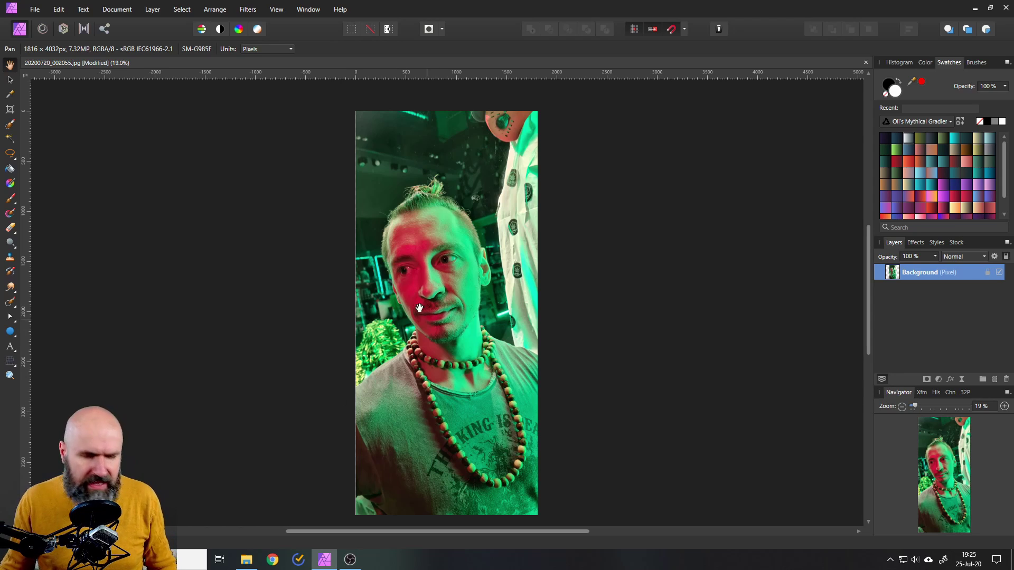
Add a Selective Color adjustment above the portrait photo's Background layer
scroll(421, 305, up, 4)
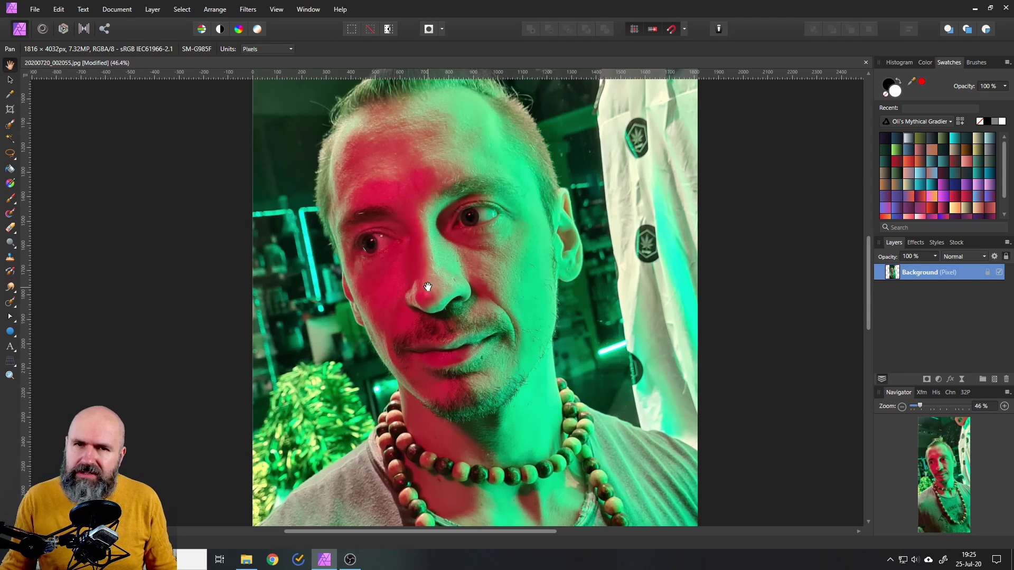
scroll(435, 318, down, 3)
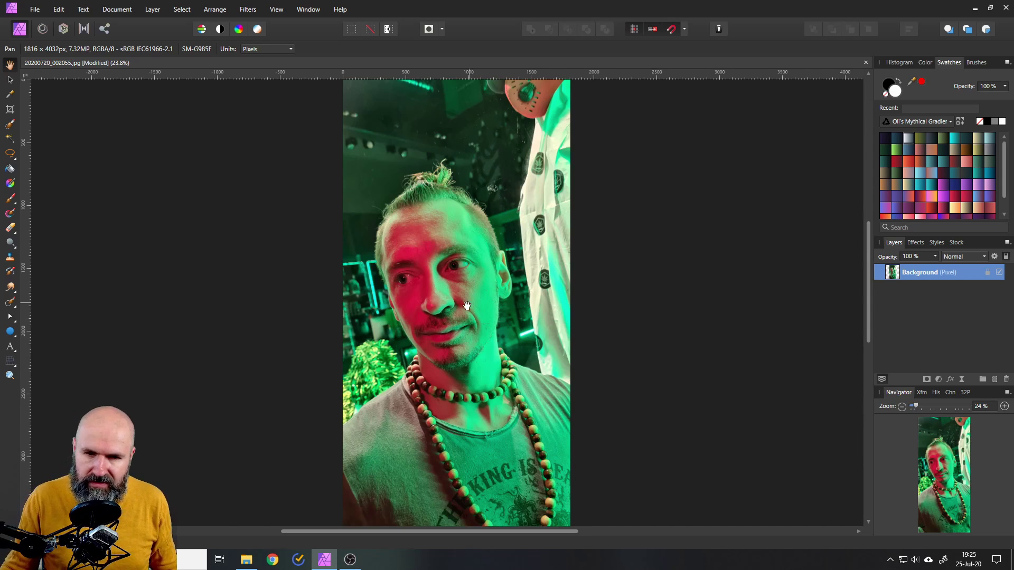
scroll(467, 305, up, 2)
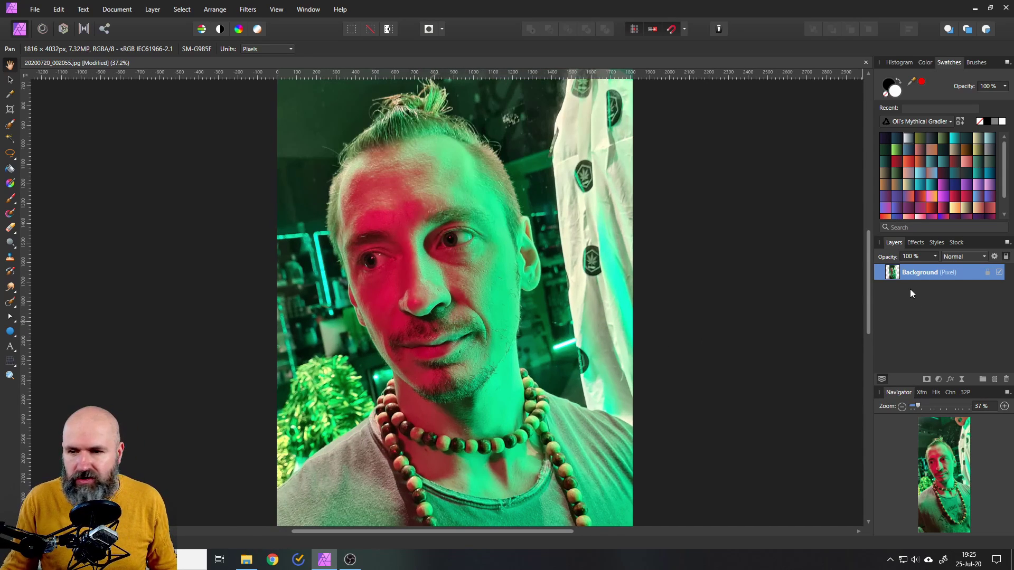
click(938, 380)
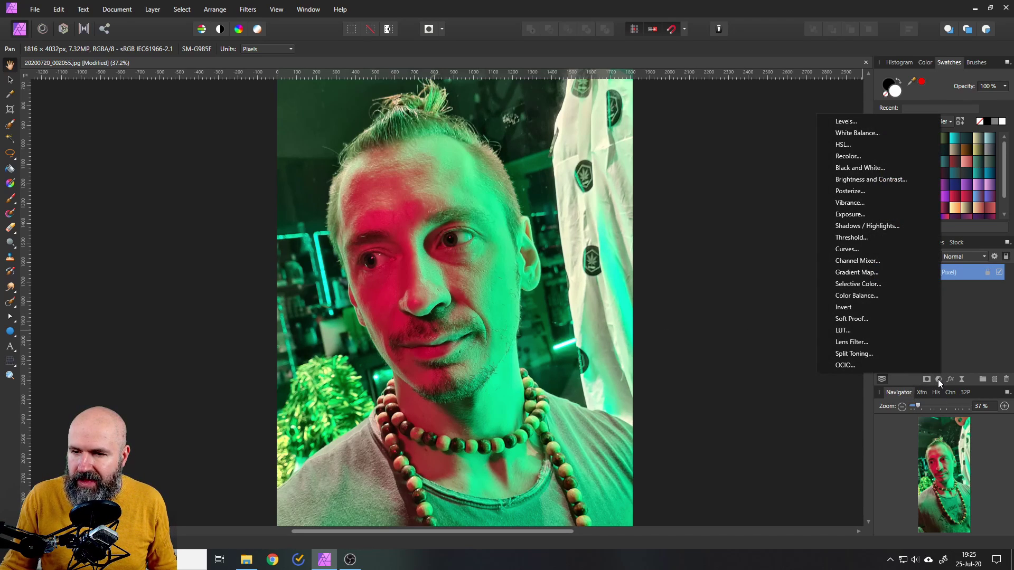
click(868, 284)
drag(734, 338, 676, 238)
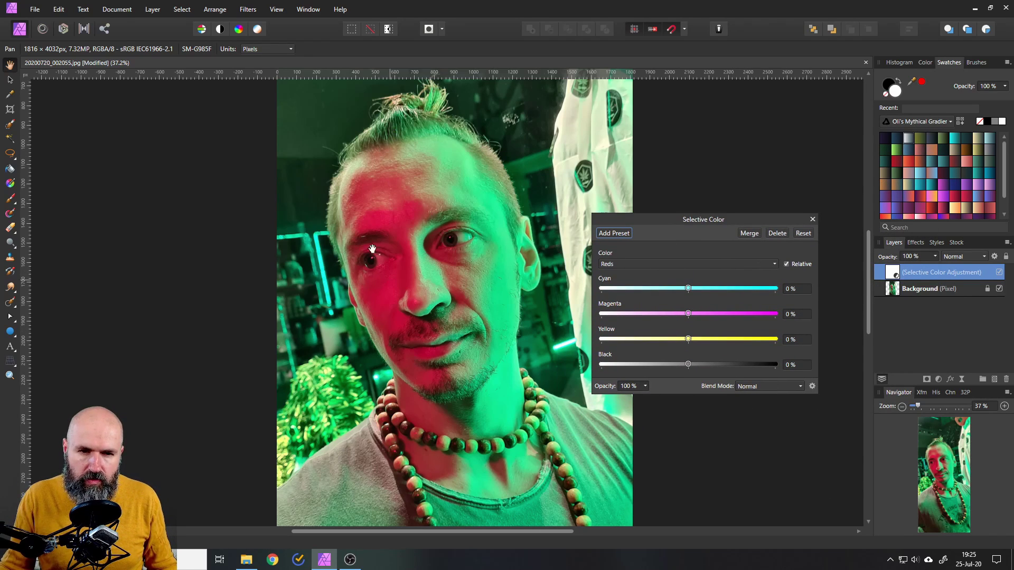
Adjust the Greens range to Cyan 71%, Magenta 100%, Yellow -100% and Black 46%
click(653, 264)
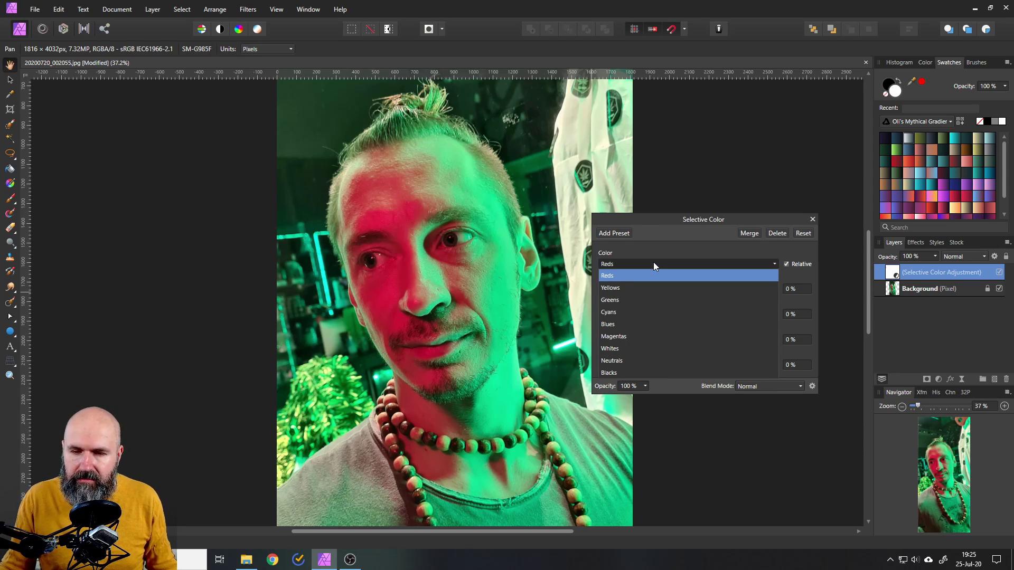
click(628, 299)
drag(687, 288, 746, 296)
click(762, 293)
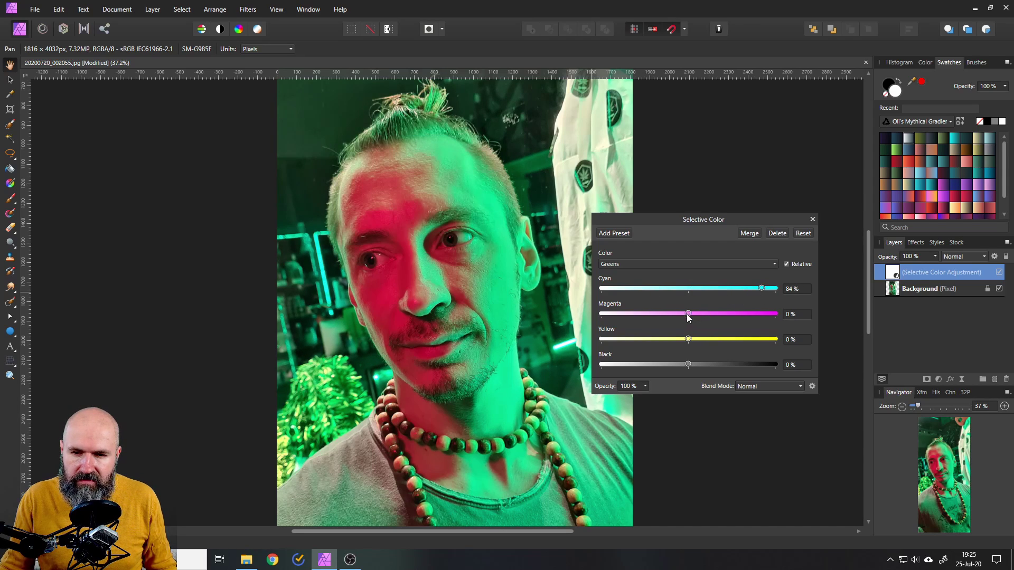
drag(688, 315, 776, 314)
click(686, 339)
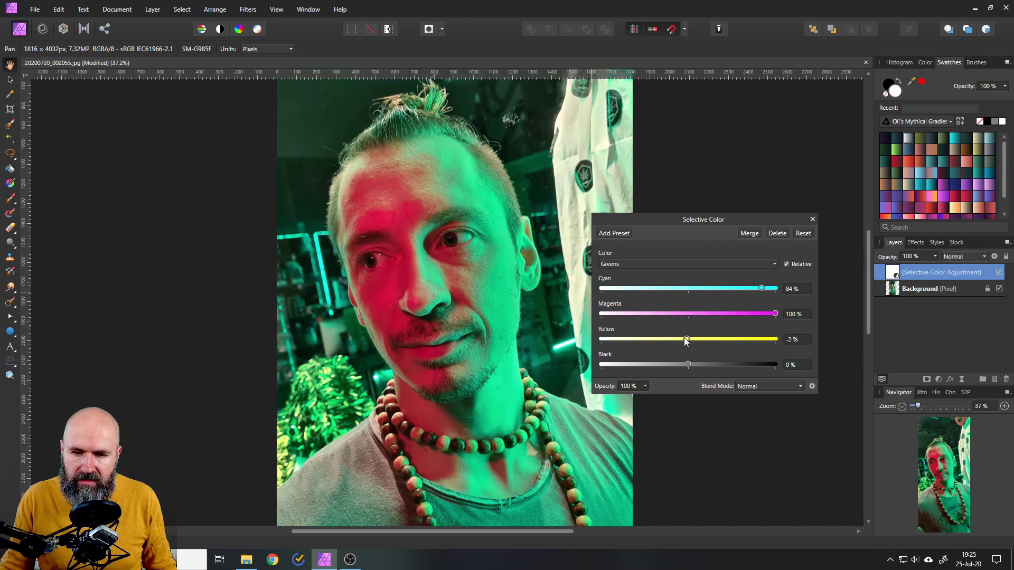
drag(686, 339, 587, 337)
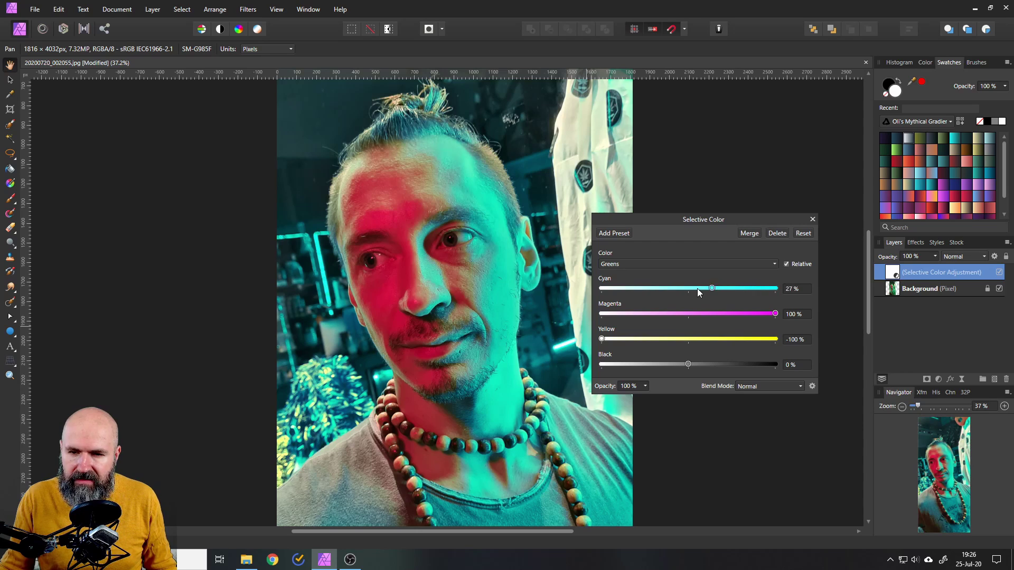
drag(697, 289, 726, 289)
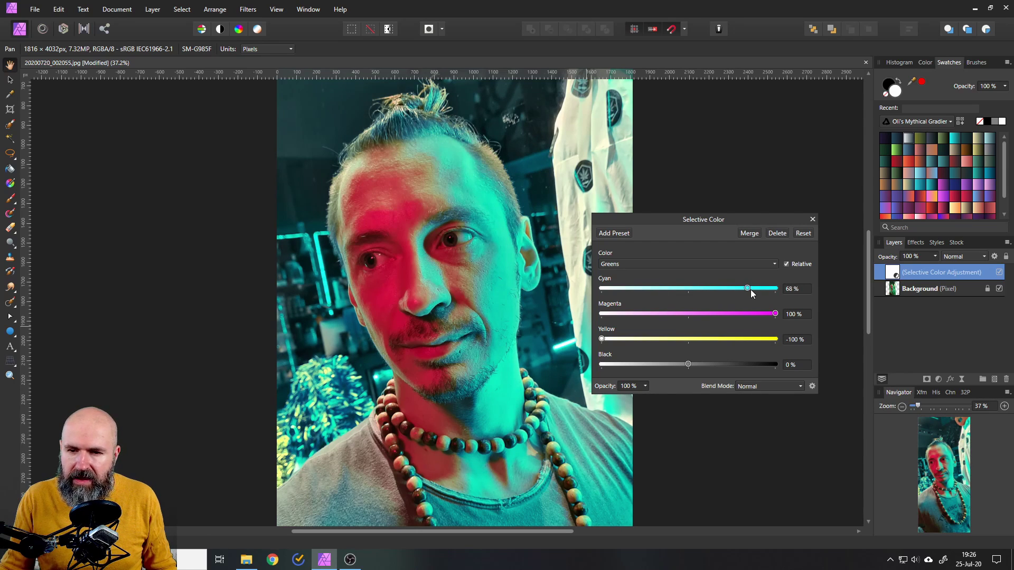
mouse_move(775, 313)
mouse_down()
mouse_move(734, 313)
mouse_move(782, 315)
mouse_up()
mouse_move(603, 340)
mouse_down()
mouse_move(633, 338)
mouse_move(586, 338)
mouse_up()
drag(690, 362, 728, 365)
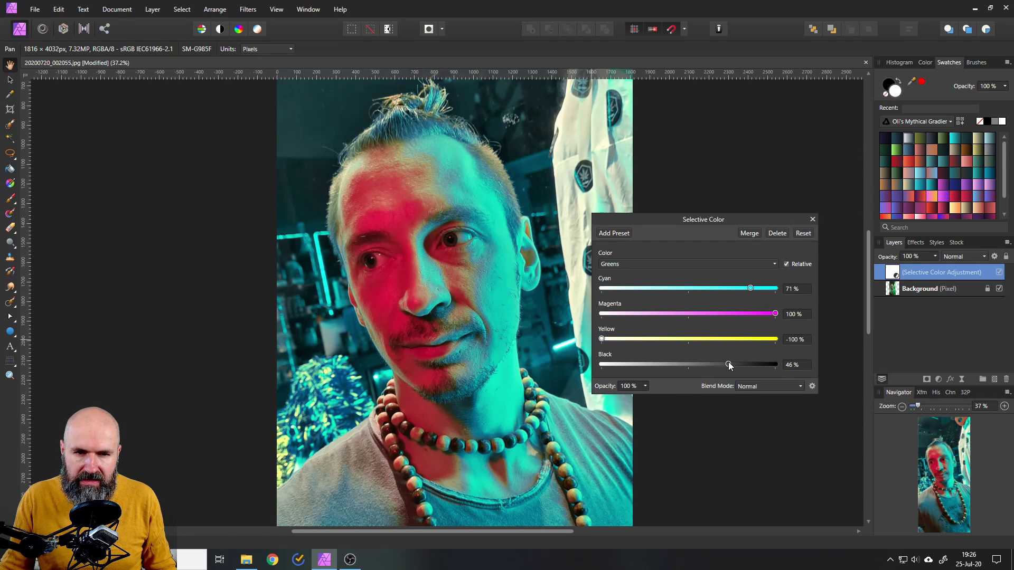
Adjust the Yellows range to Cyan 66%, Magenta 31% and Yellow -100%
click(675, 264)
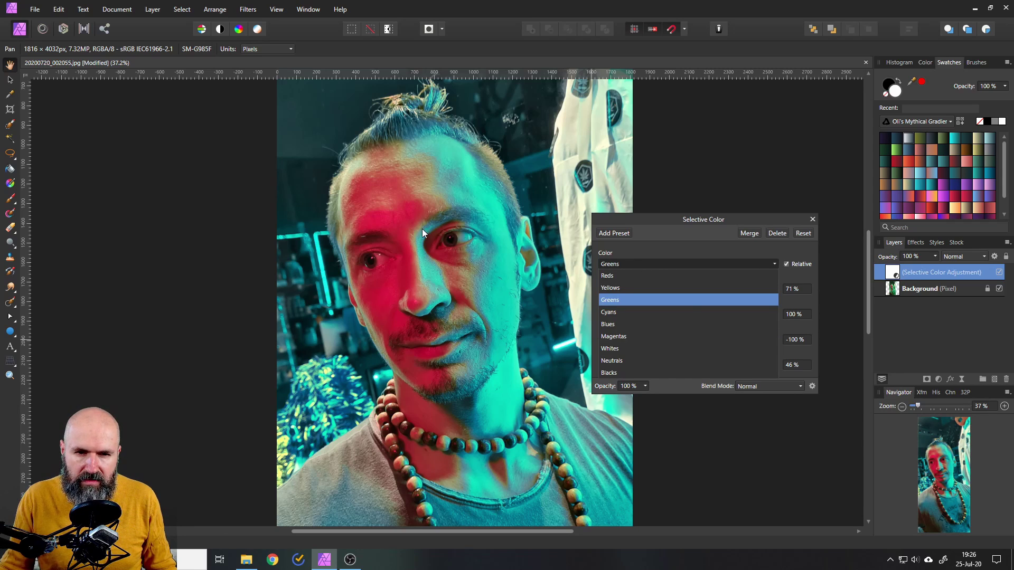
click(621, 289)
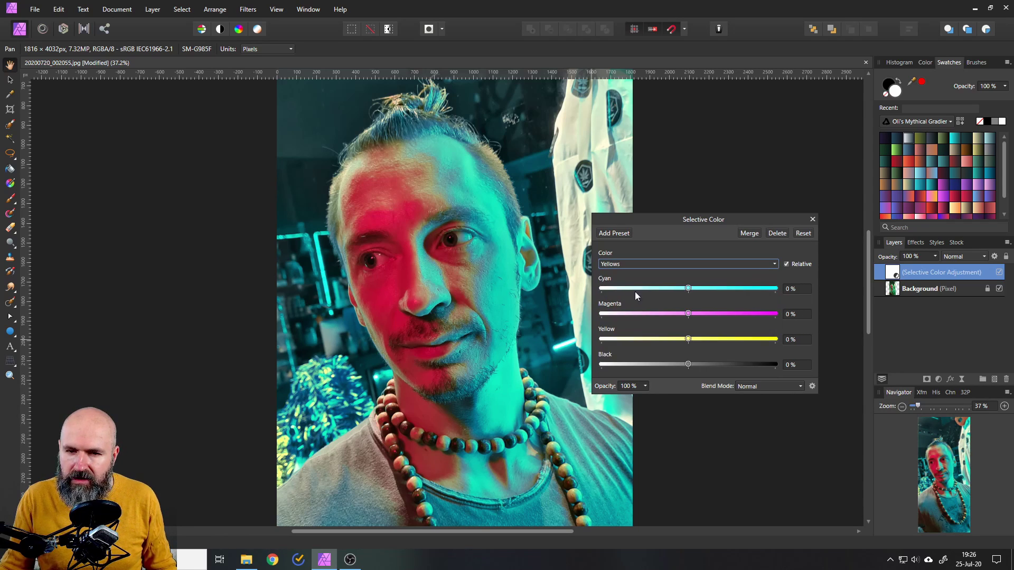
mouse_move(690, 289)
mouse_down()
mouse_move(731, 290)
mouse_move(651, 289)
mouse_move(690, 290)
mouse_up()
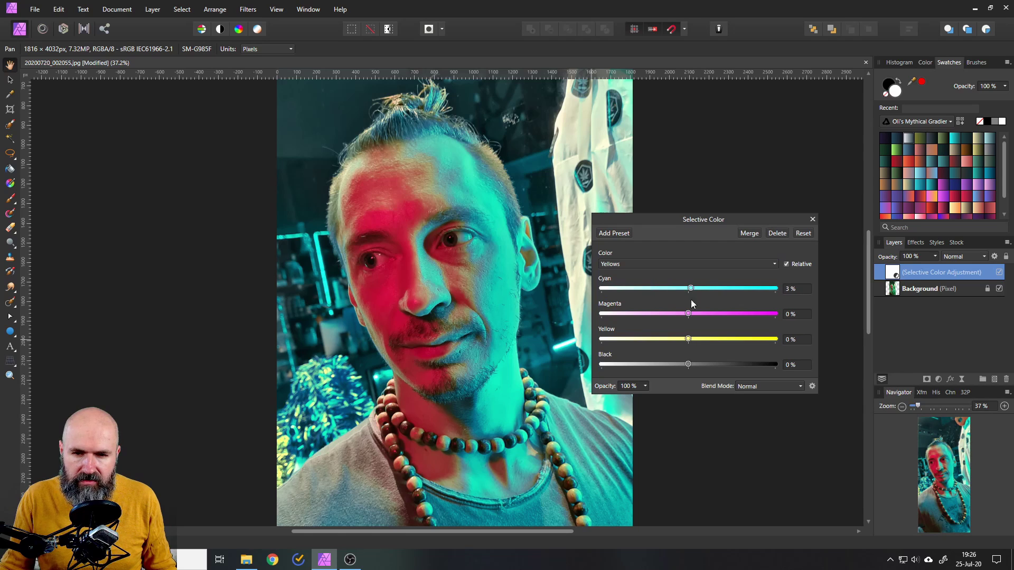
drag(689, 341, 578, 341)
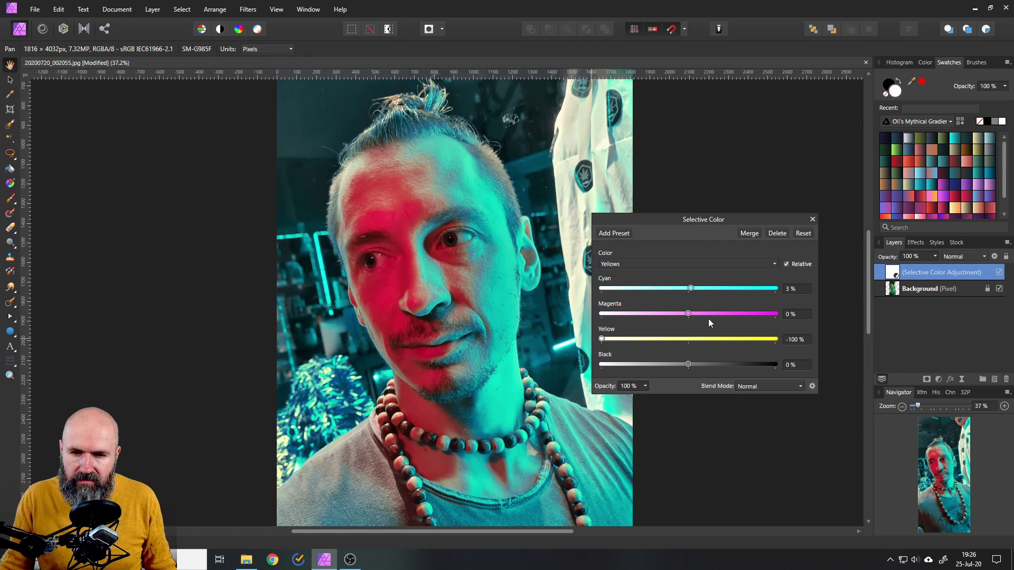
drag(688, 314, 746, 289)
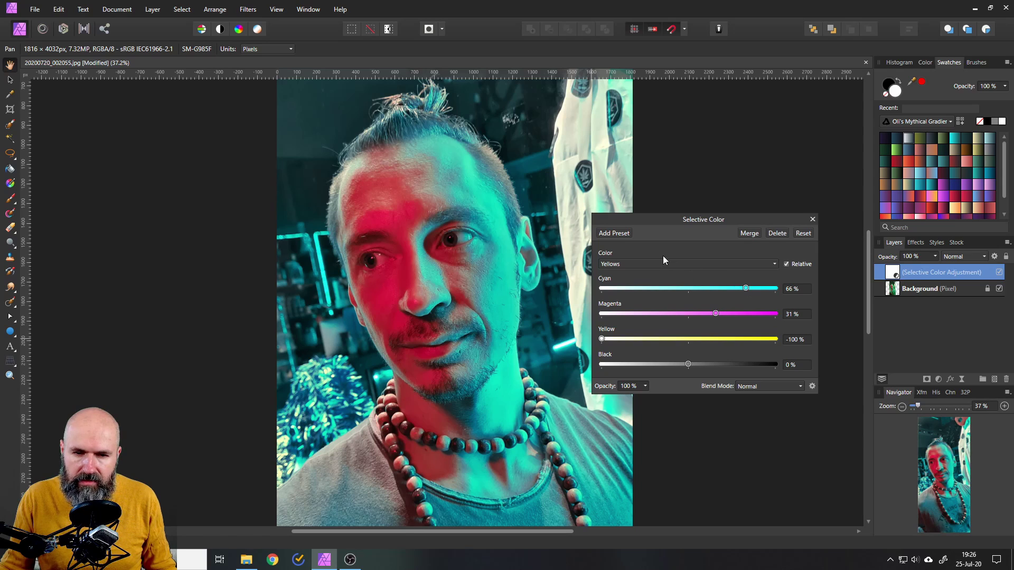
Adjust the Cyans range to Cyan 46% and Magenta 47%
click(685, 265)
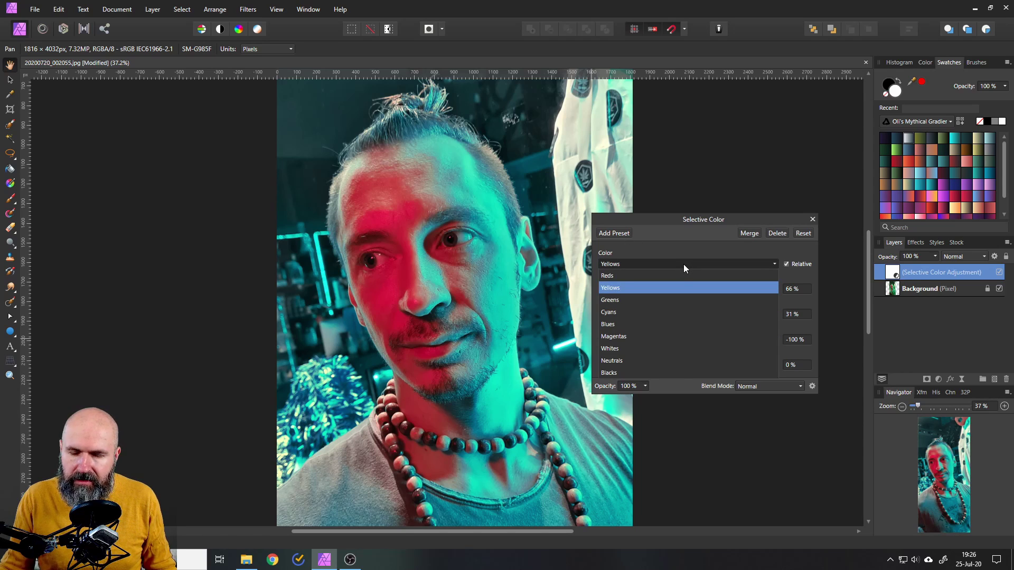
click(680, 312)
drag(691, 288, 731, 289)
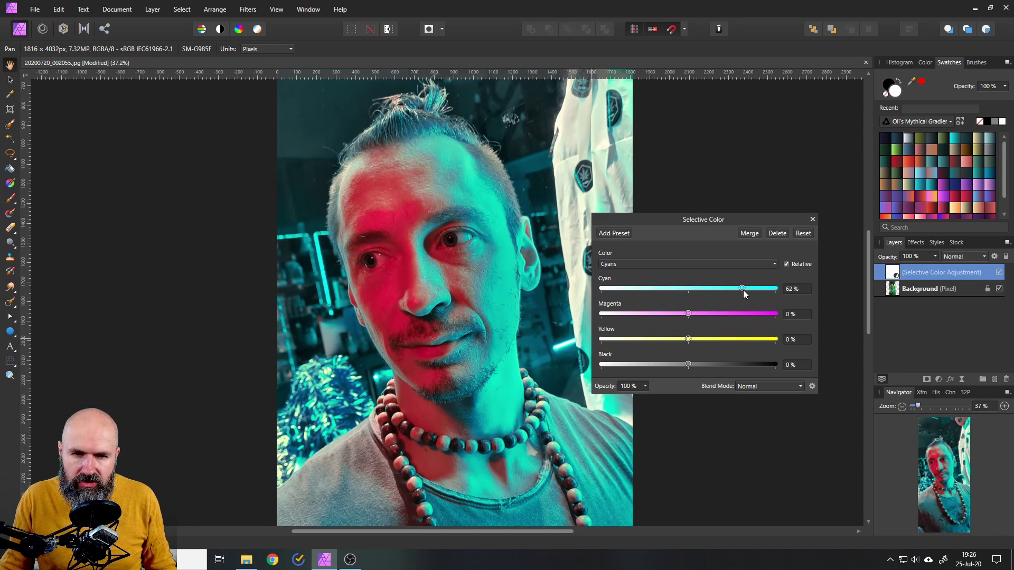
drag(688, 314, 741, 316)
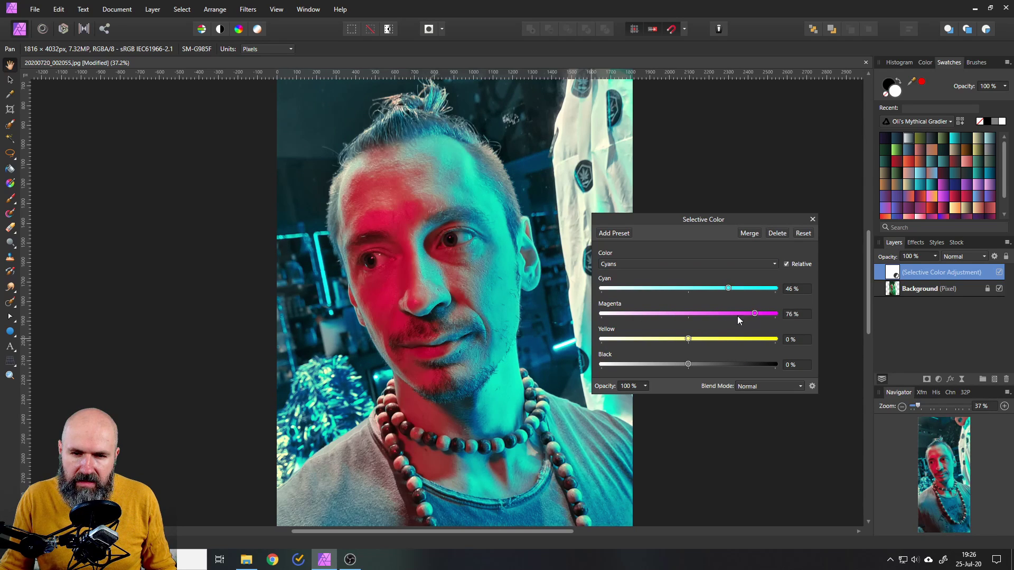
Adjust the Blues range to Cyan 38% and Magenta -17%
click(695, 267)
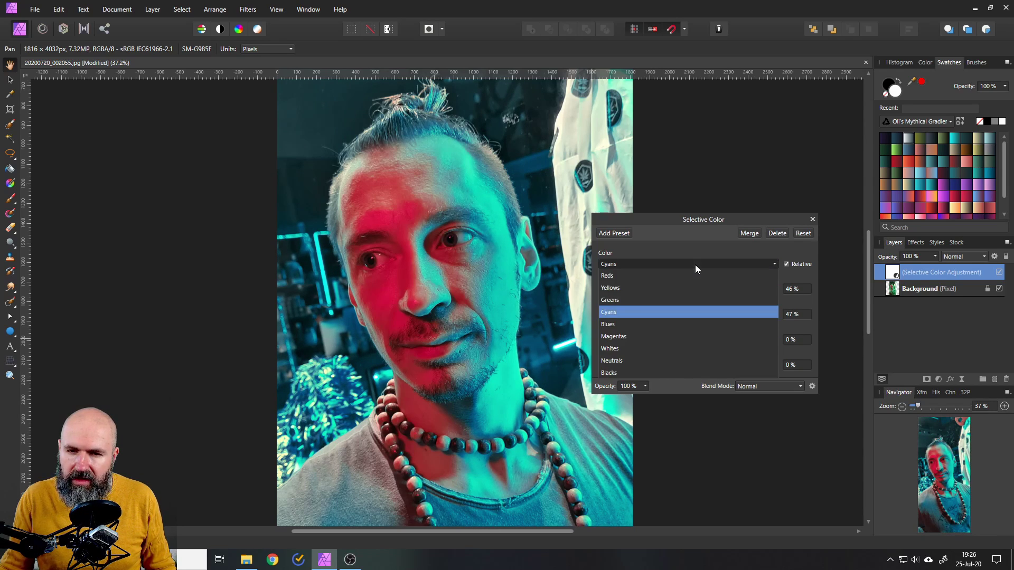
click(635, 324)
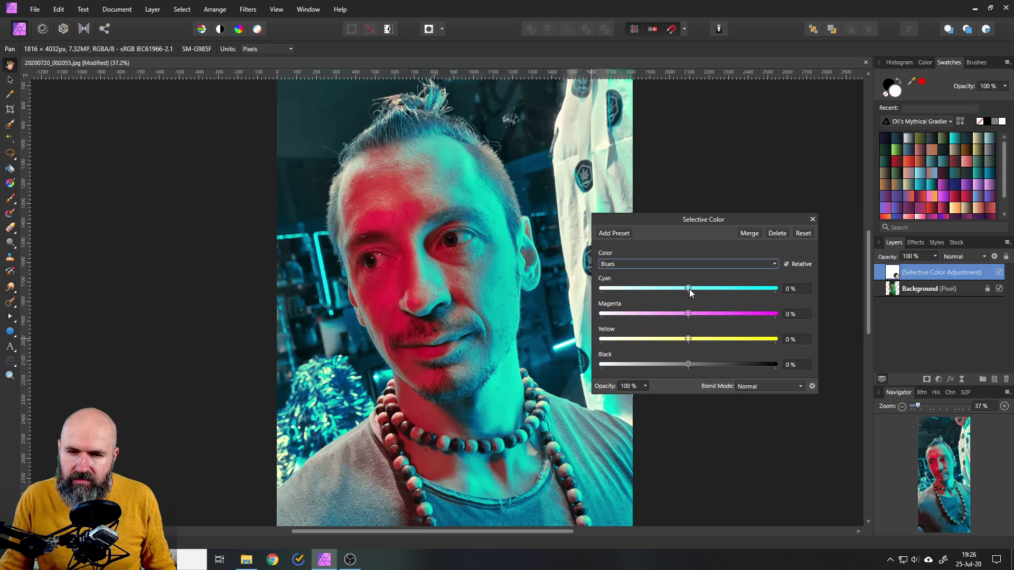
drag(688, 288, 673, 315)
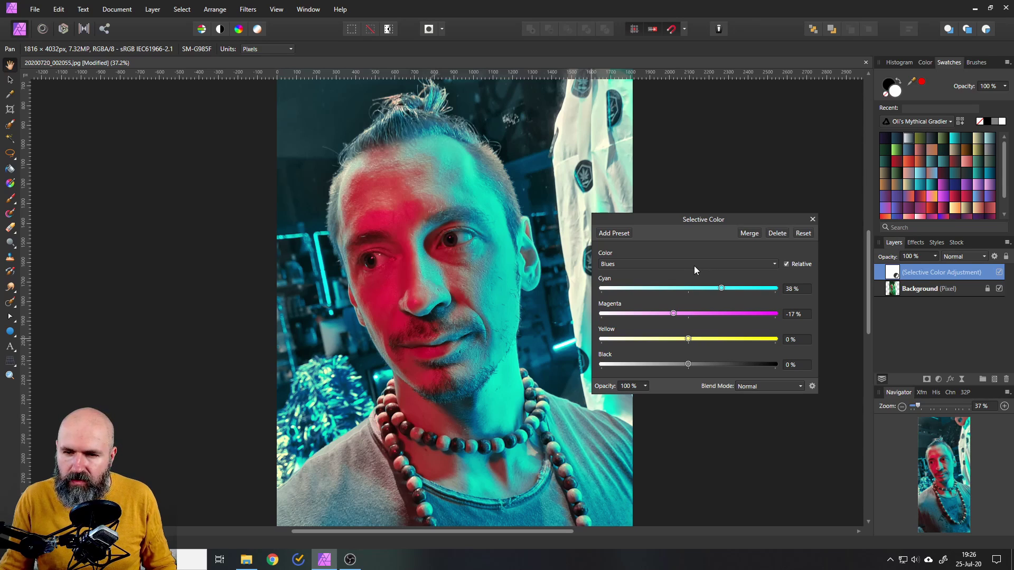
Adjust the Neutrals range to Cyan 16% and Magenta 22%, with Yellow reduced below zero for a bluer image
click(685, 265)
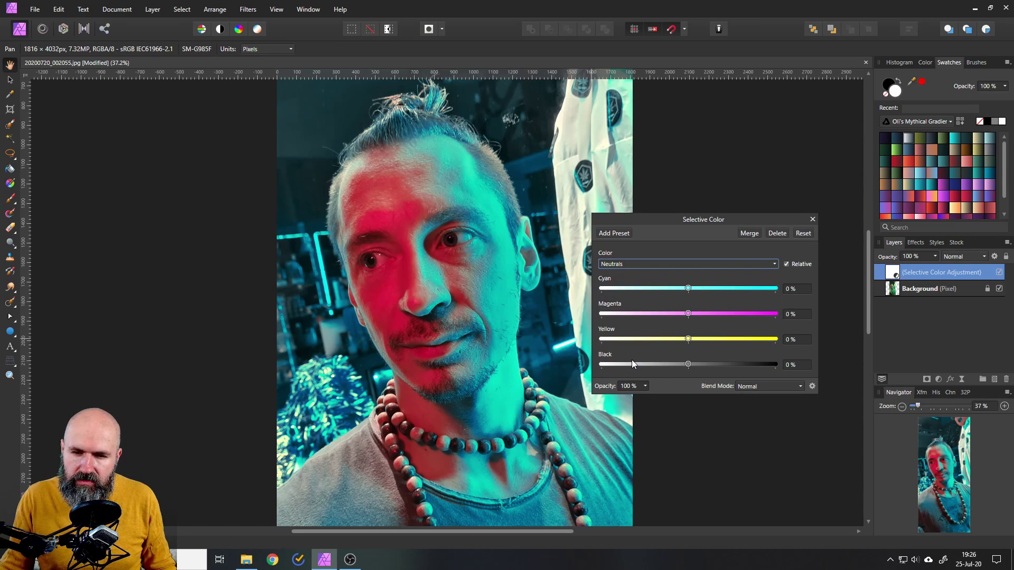
click(631, 360)
drag(688, 289, 708, 312)
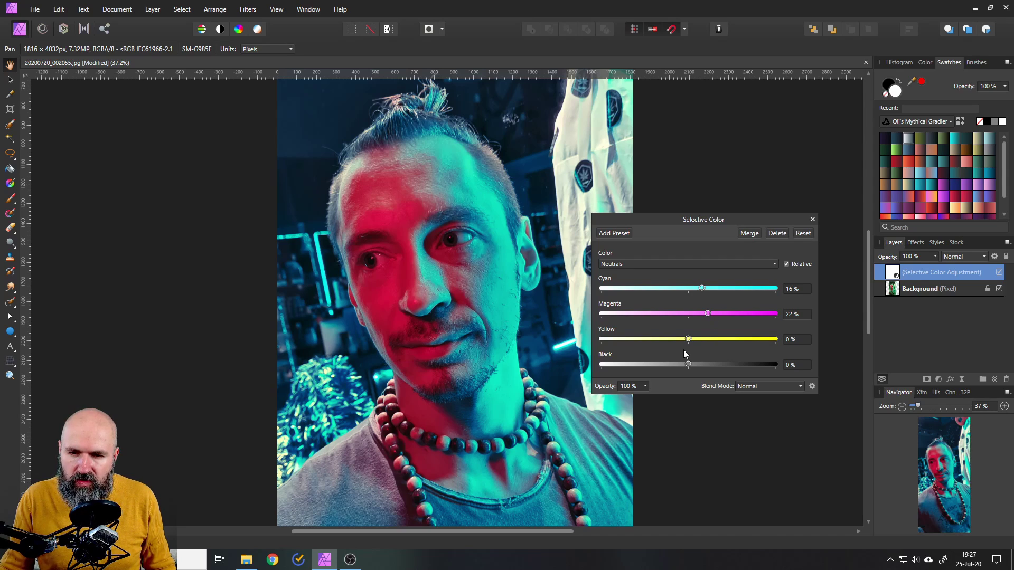
mouse_move(686, 339)
mouse_down()
mouse_move(670, 338)
mouse_move(702, 340)
mouse_up()
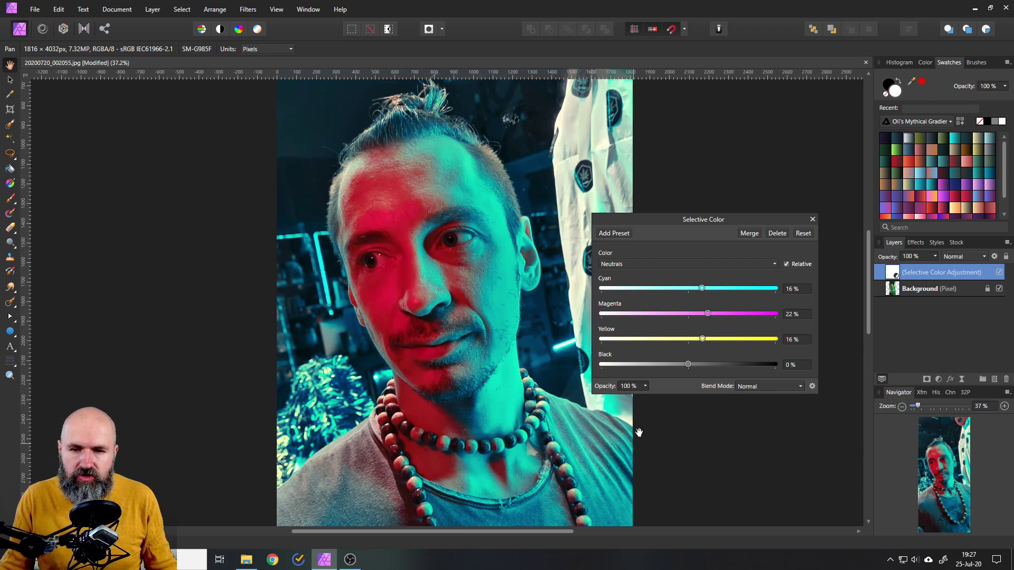
drag(708, 341, 671, 342)
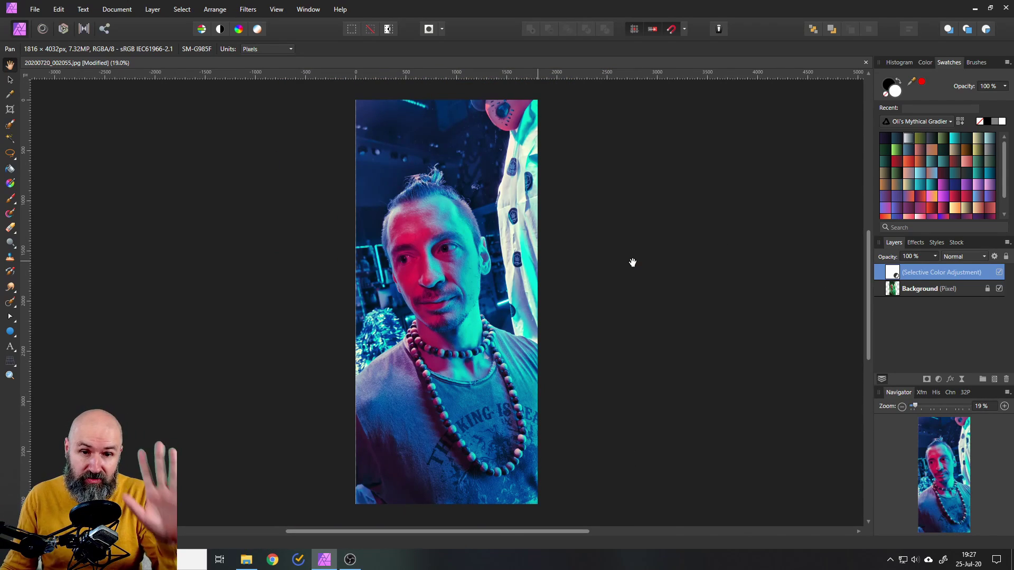
Start selecting the man on the Background layer with the Selection Brush, covering the head's outline and both shoulders
scroll(436, 285, up, 4)
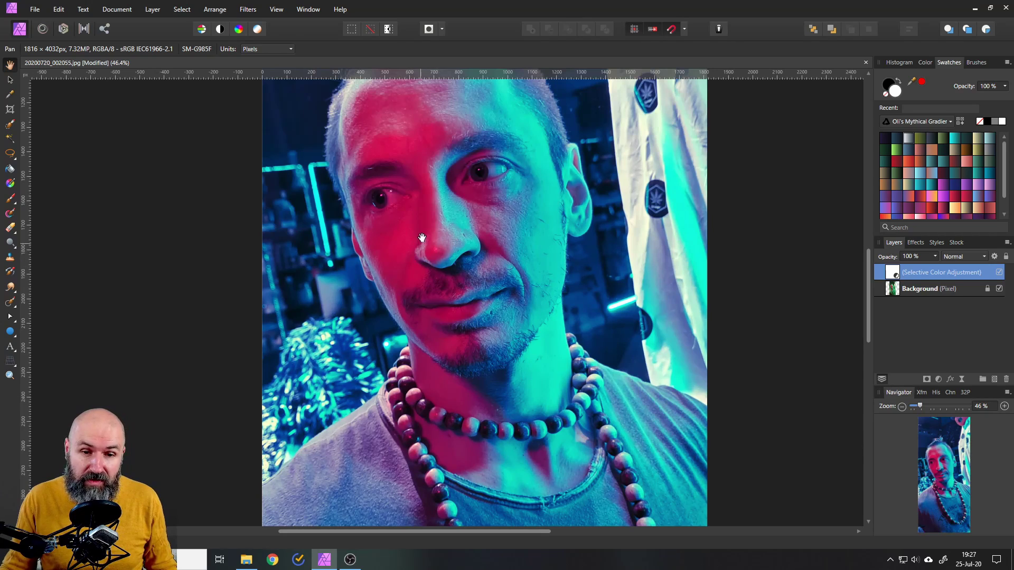
drag(421, 237, 432, 385)
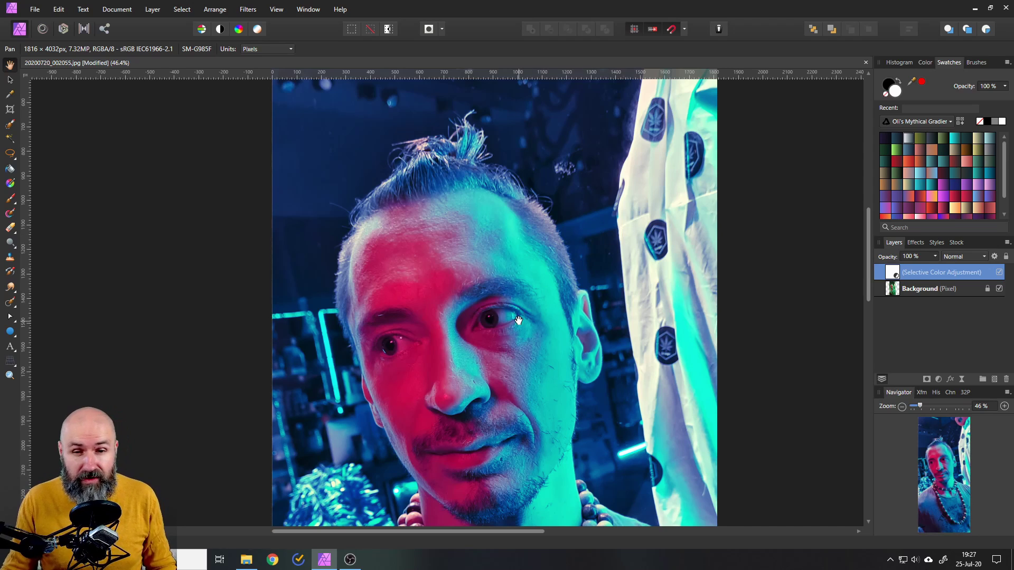
scroll(520, 328, down, 2)
drag(522, 341, 496, 290)
scroll(497, 290, up, 1)
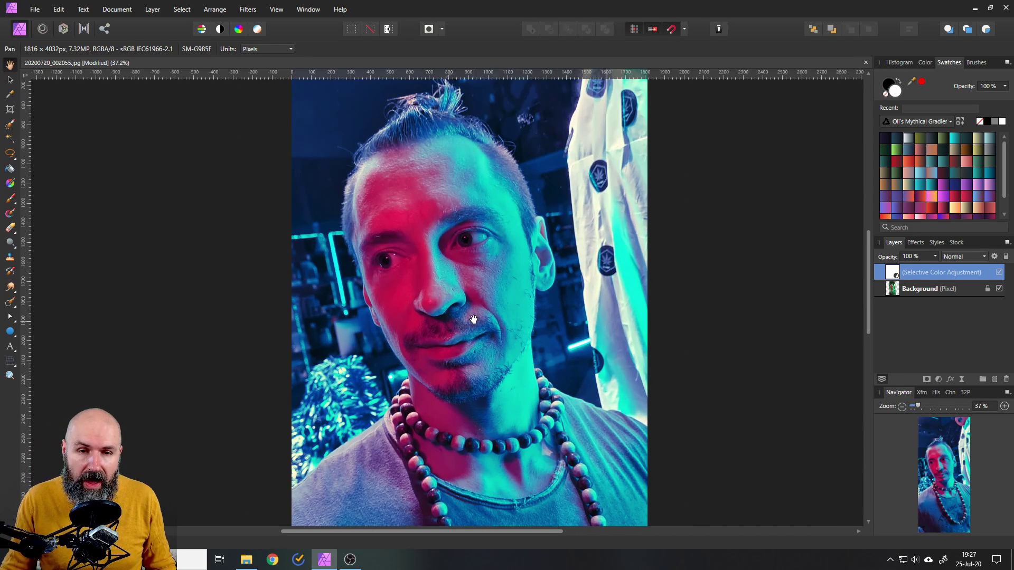
click(10, 124)
drag(297, 506, 319, 483)
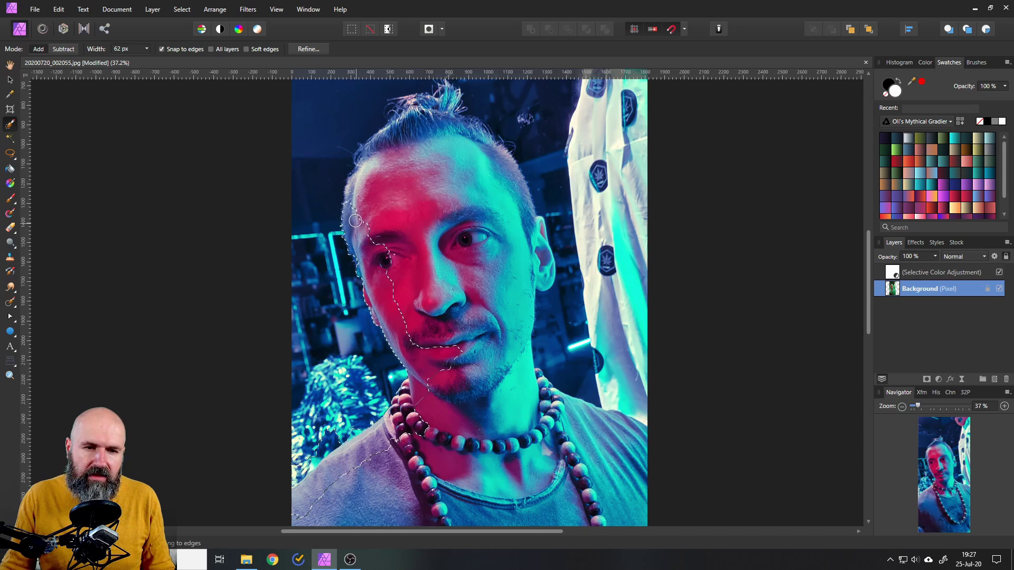
mouse_move(355, 220)
mouse_down()
mouse_move(441, 108)
mouse_move(504, 170)
mouse_move(538, 264)
mouse_move(513, 345)
mouse_move(544, 423)
mouse_move(475, 446)
mouse_move(532, 385)
mouse_move(608, 406)
mouse_move(591, 492)
mouse_move(422, 486)
mouse_move(323, 512)
mouse_move(430, 522)
mouse_move(571, 484)
mouse_up()
Extend the selection over the man's shirt and necklace down to the photo's lower edge
scroll(465, 457, down, 3)
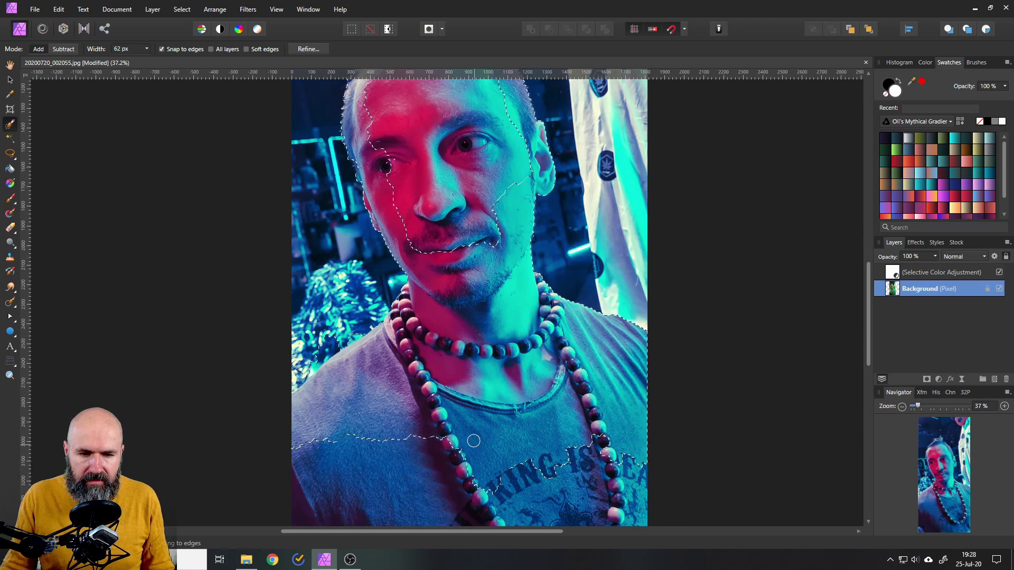
scroll(473, 441, down, 2)
mouse_move(405, 391)
mouse_down()
mouse_move(316, 494)
mouse_move(417, 519)
mouse_move(398, 360)
mouse_move(582, 436)
mouse_move(583, 499)
mouse_move(617, 477)
mouse_move(634, 511)
mouse_up()
scroll(545, 473, down, 3)
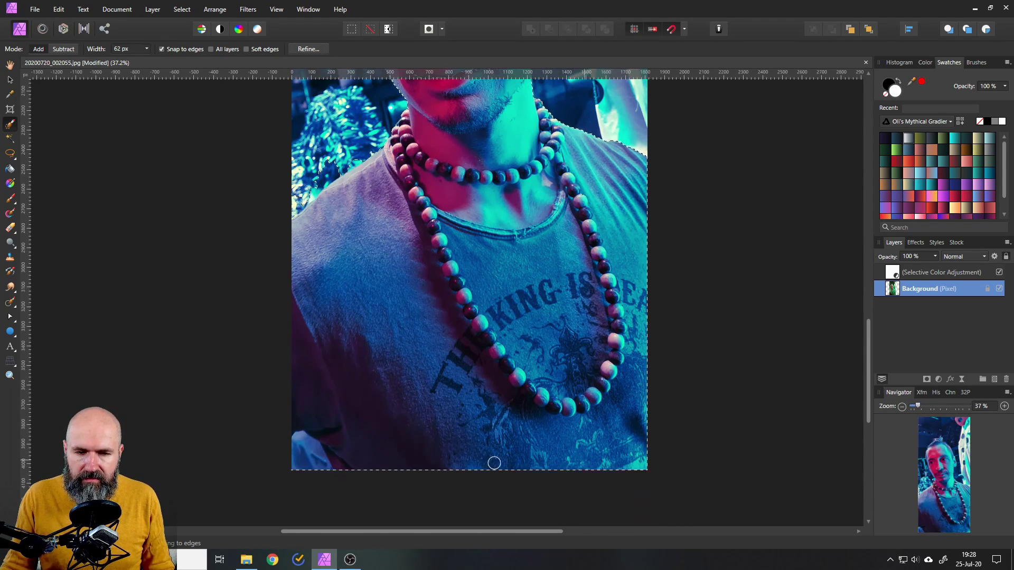
Subtract the background patch in the photo's lower-left corner and the tinsel beside the shoulder from the selection
click(64, 49)
drag(304, 458, 317, 464)
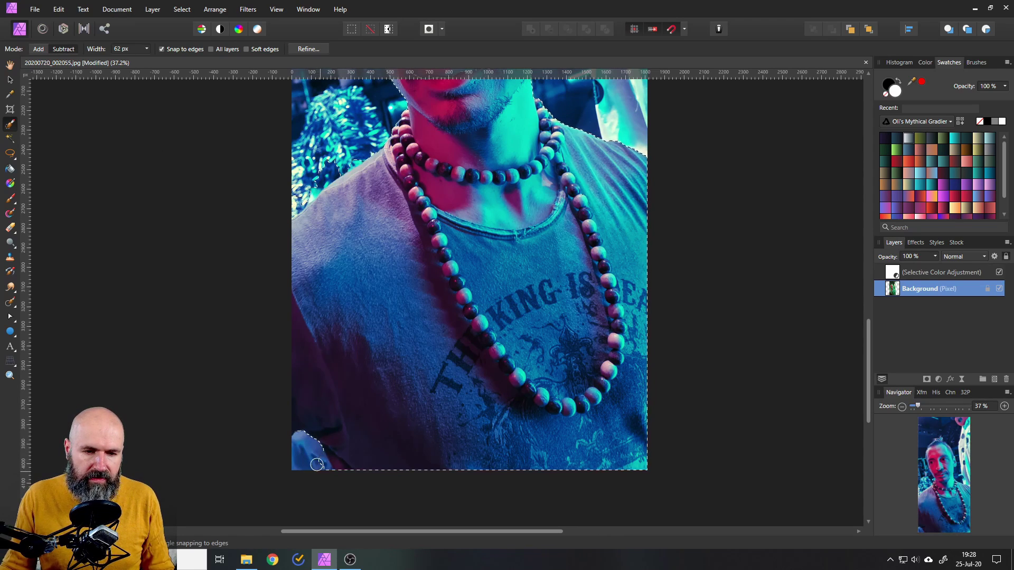
scroll(319, 319, up, 3)
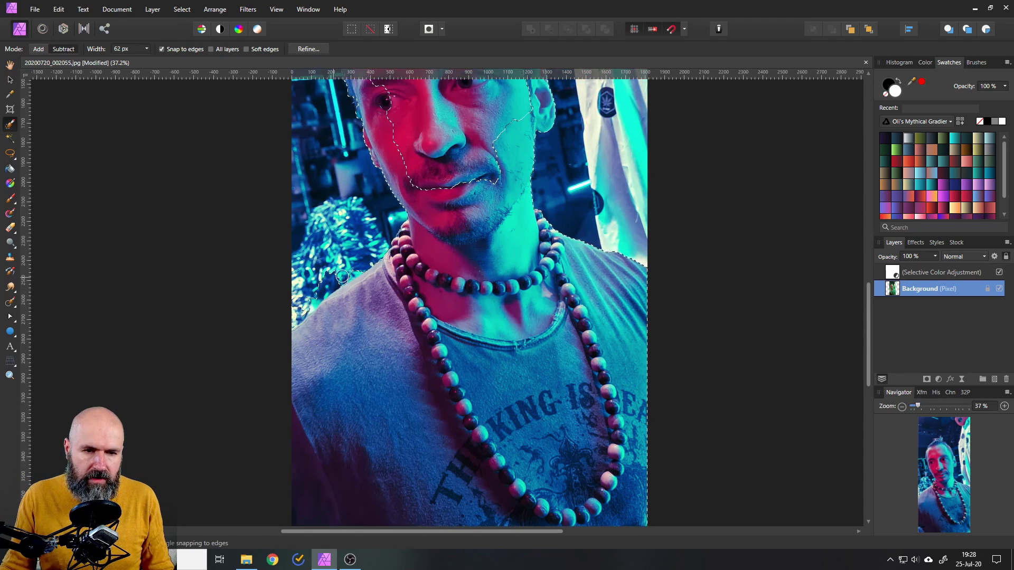
mouse_move(343, 277)
mouse_down()
mouse_move(296, 309)
mouse_move(305, 306)
mouse_up()
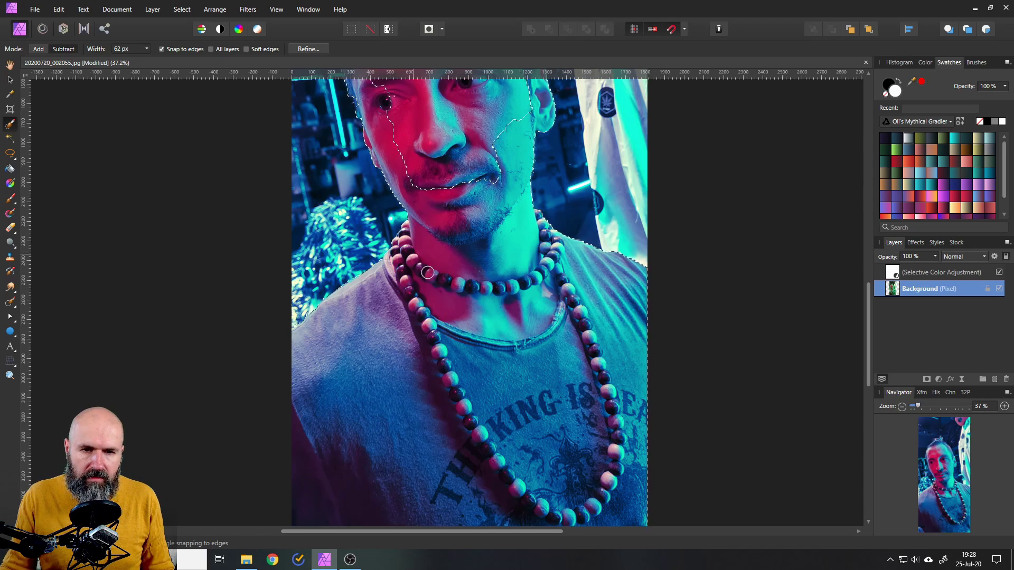
Add the unselected parts of the hair and face to the selection, and subtract the background strip beside the eye and cheek
scroll(428, 273, up, 5)
key(alt)
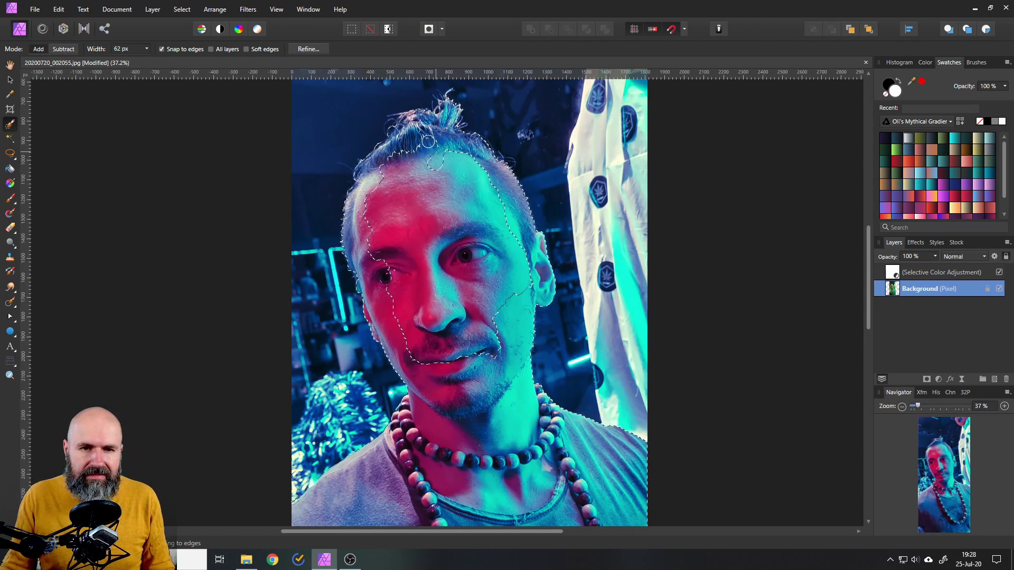
mouse_move(429, 141)
mouse_down()
mouse_move(381, 173)
mouse_move(377, 246)
mouse_move(425, 353)
mouse_move(386, 186)
mouse_move(433, 160)
mouse_move(485, 259)
mouse_move(474, 297)
mouse_up()
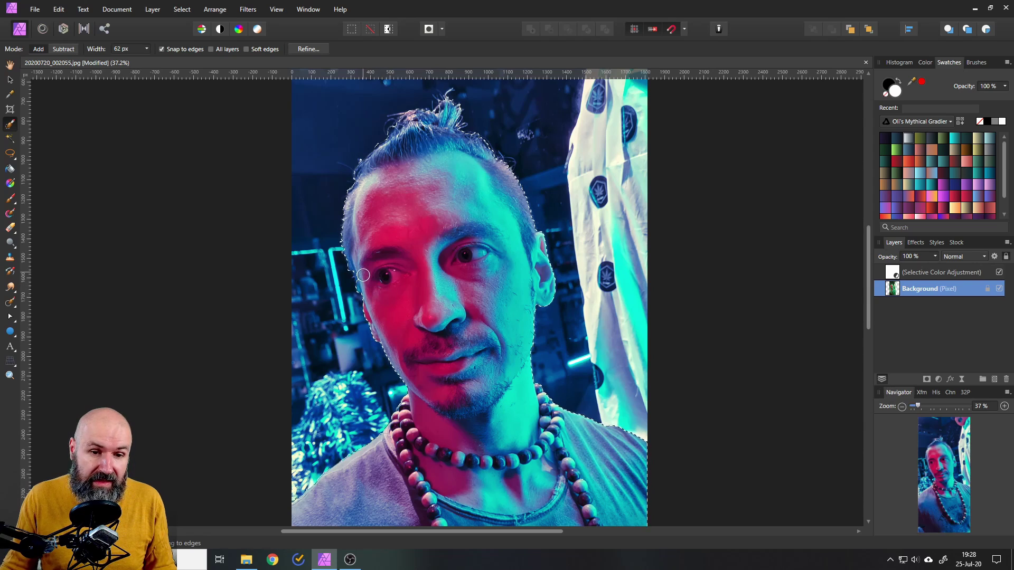
click(64, 51)
drag(333, 258, 353, 304)
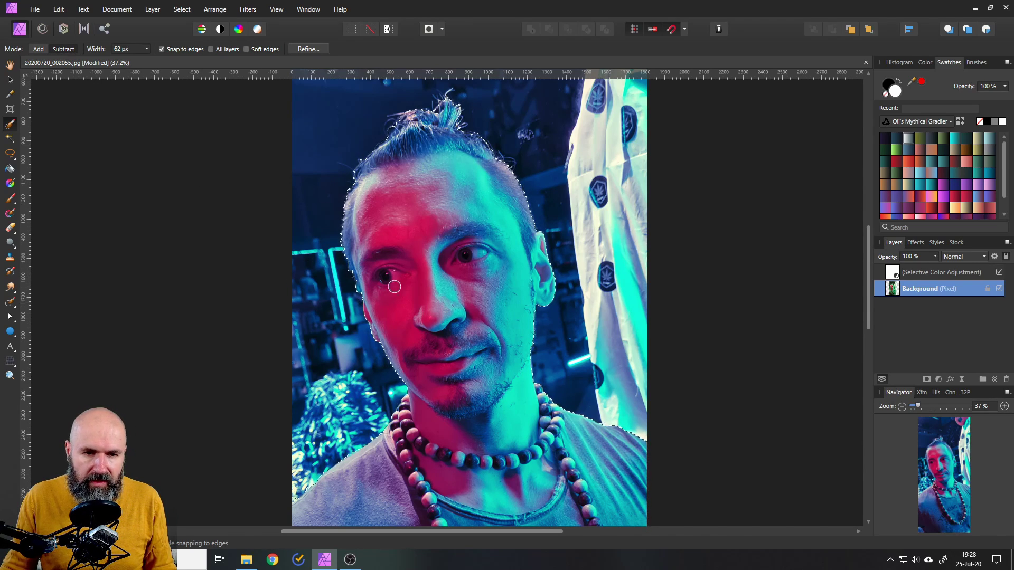
Refine the selection with matte edges and output to Selection, and use it to mask the Background layer, leaving nothing selected
click(304, 48)
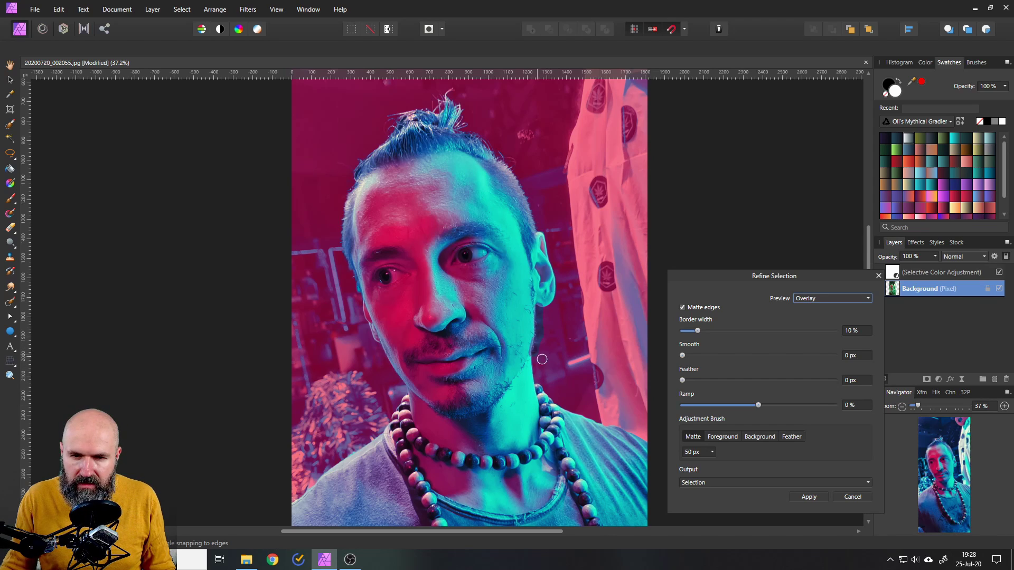
scroll(550, 417, down, 5)
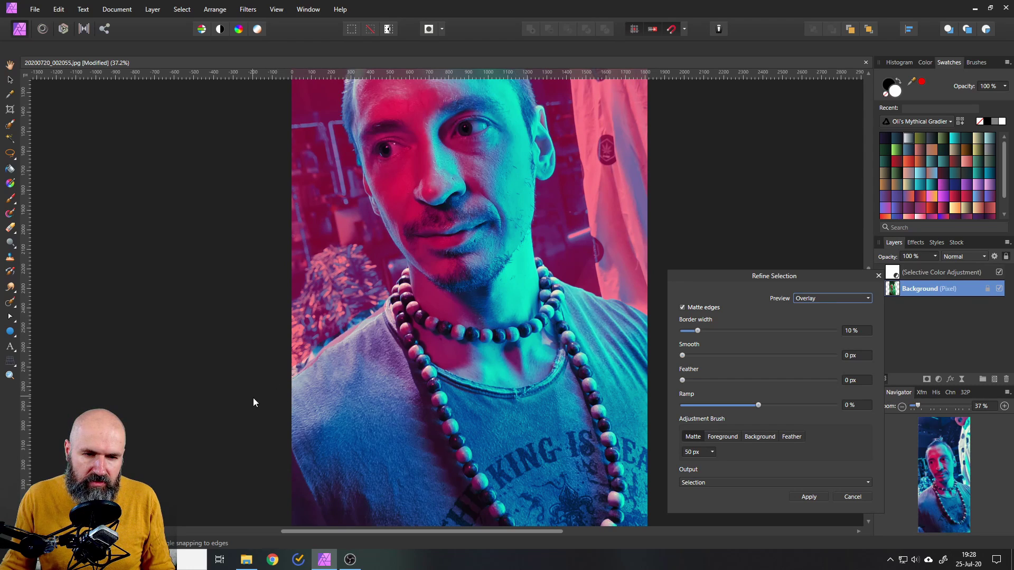
click(809, 496)
scroll(587, 370, up, 5)
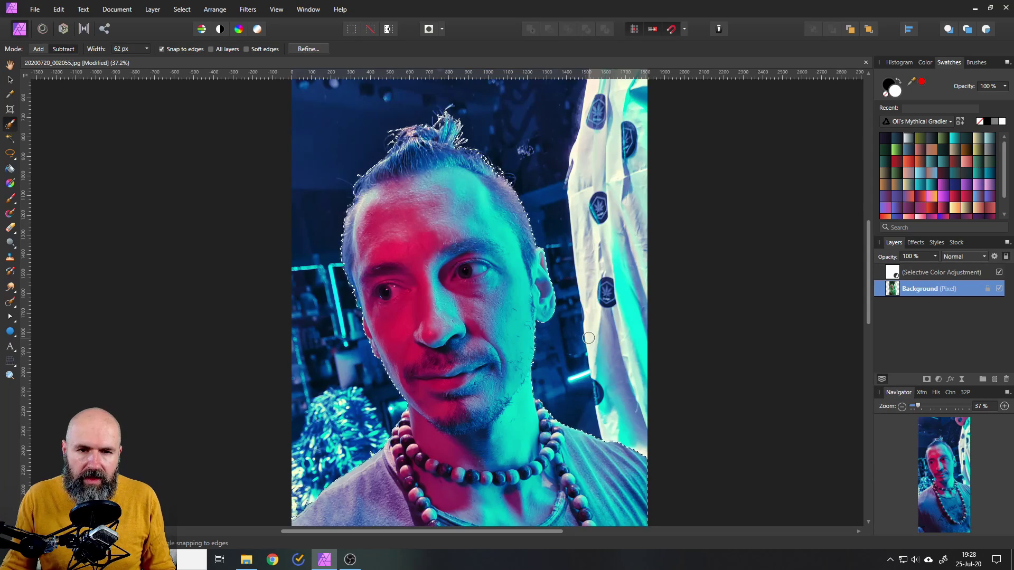
click(927, 379)
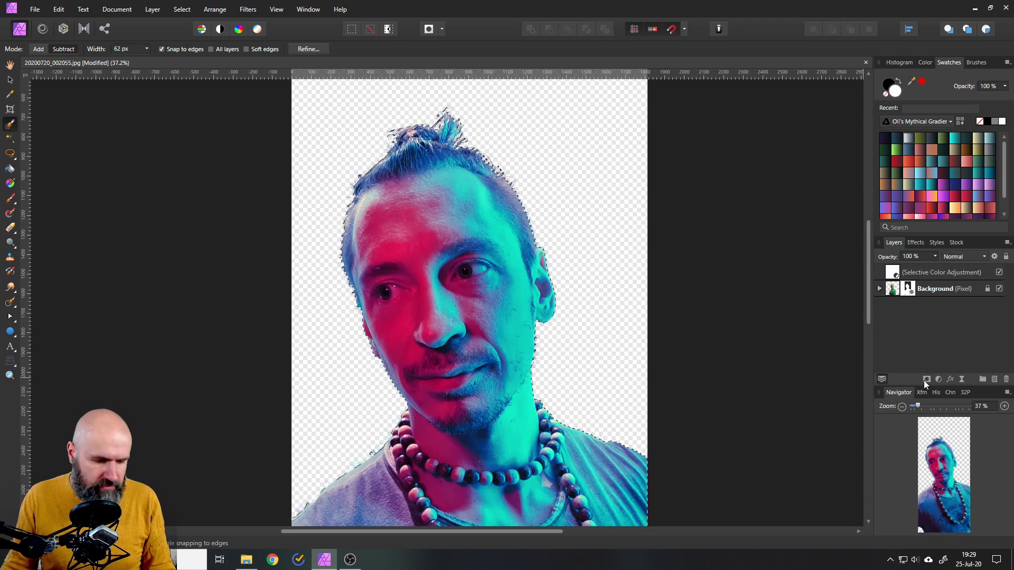
key(ctrl+d)
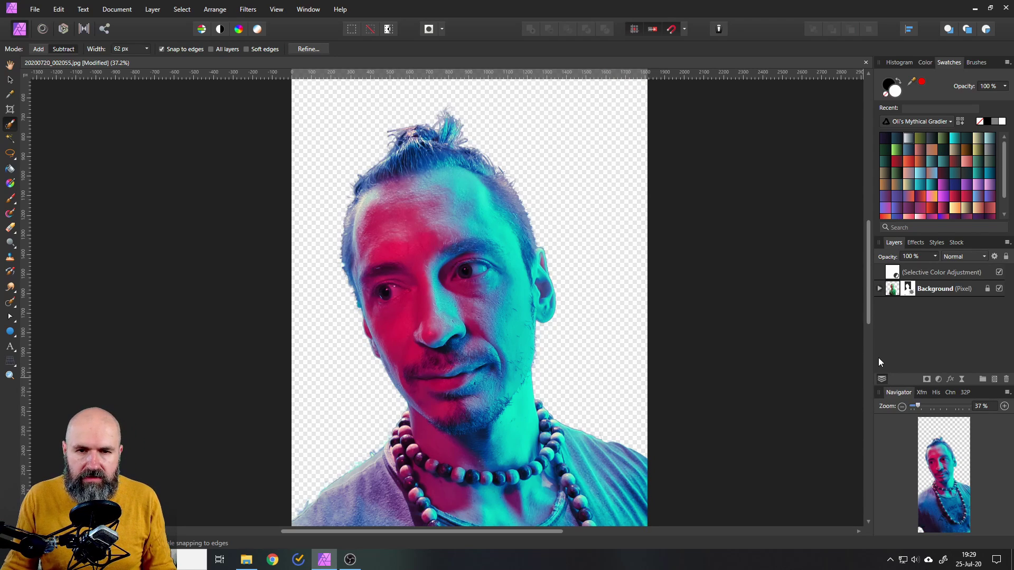
Paint black on the Background's mask with a 53 px, 65% hardness brush to remove the fringe along the photo's left shoulder
scroll(637, 364, down, 10)
scroll(638, 364, up, 5)
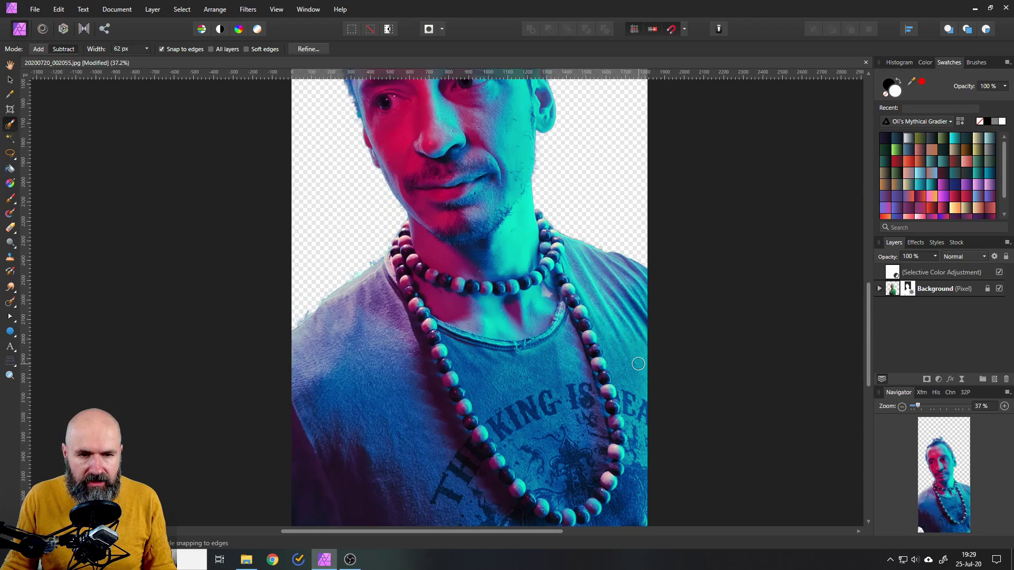
scroll(335, 270, up, 5)
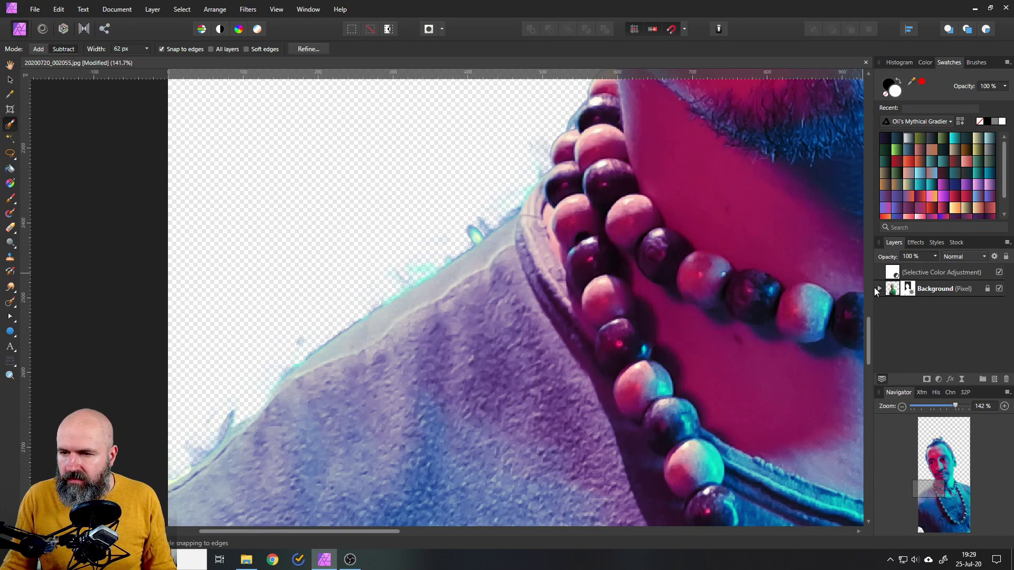
click(878, 288)
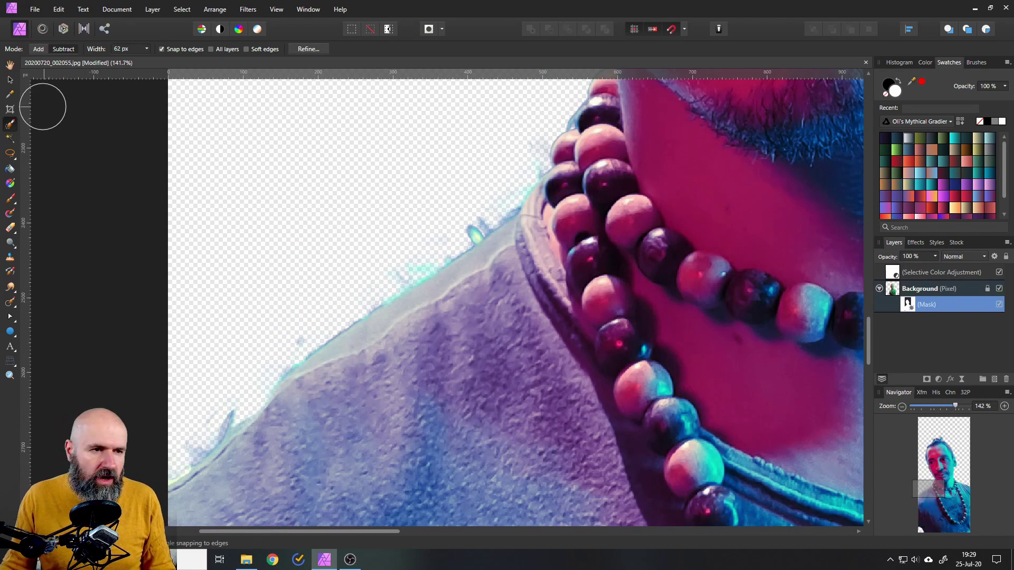
click(10, 201)
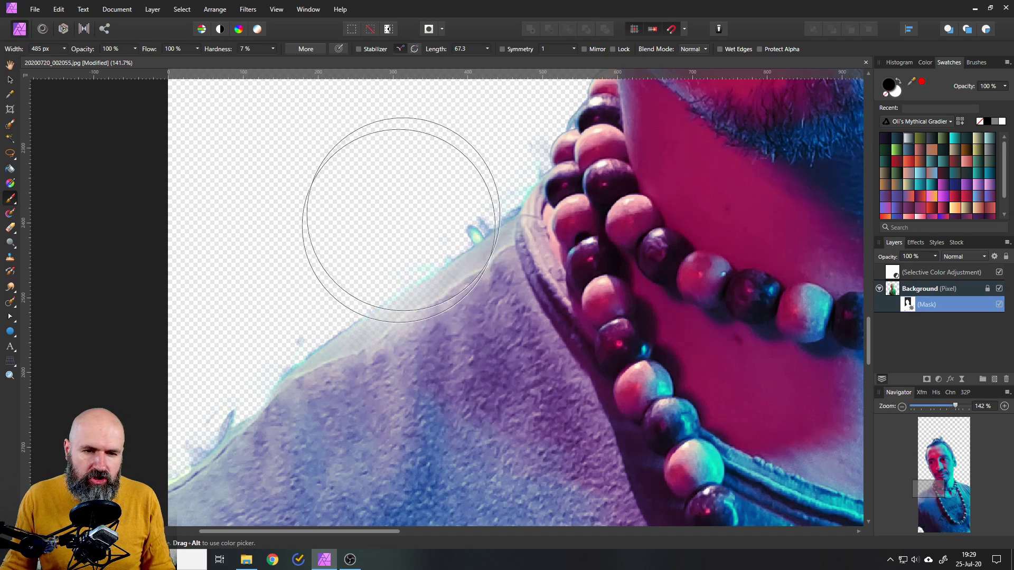
click(62, 49)
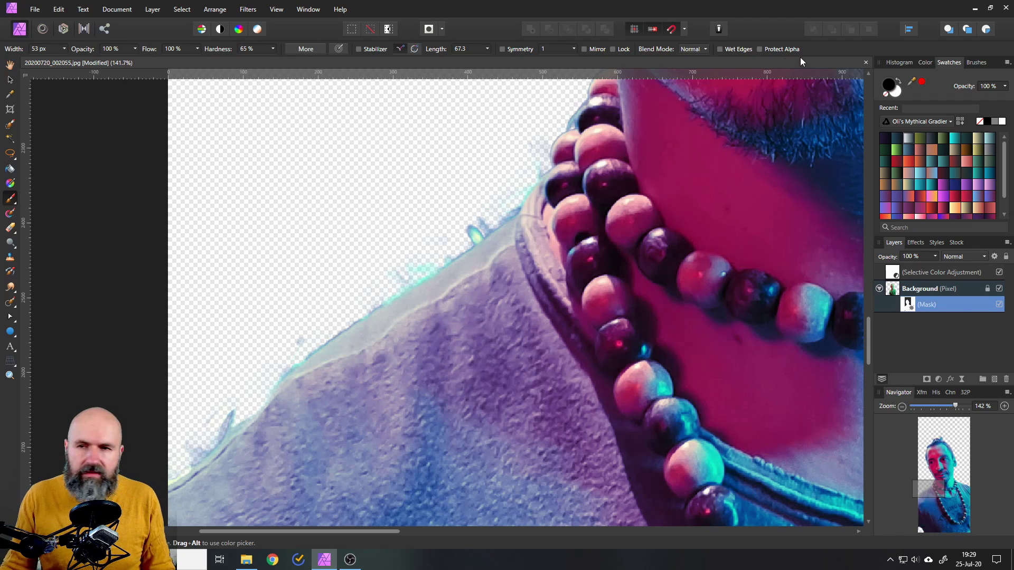
mouse_move(409, 219)
mouse_down()
mouse_move(421, 261)
mouse_move(378, 289)
mouse_move(430, 275)
mouse_move(394, 287)
mouse_move(466, 235)
mouse_move(458, 245)
mouse_move(496, 195)
mouse_move(499, 221)
mouse_move(474, 252)
mouse_move(352, 328)
mouse_move(281, 353)
mouse_move(371, 323)
mouse_move(273, 364)
mouse_move(321, 343)
mouse_move(282, 360)
mouse_move(248, 394)
mouse_move(298, 356)
mouse_move(288, 338)
mouse_move(343, 257)
mouse_move(271, 347)
mouse_move(293, 331)
mouse_move(231, 381)
mouse_move(294, 328)
mouse_up()
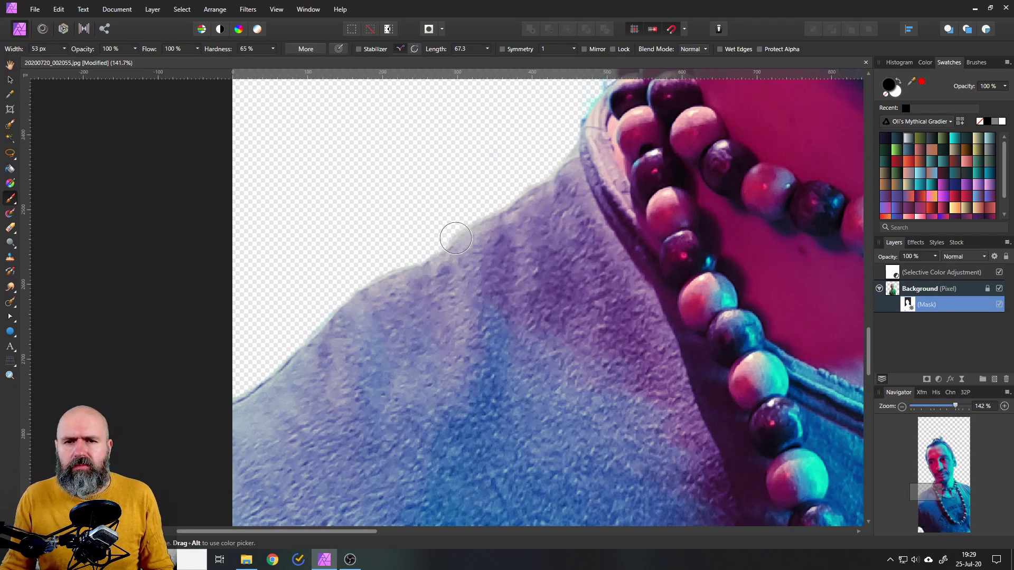
Examine the masked edges around the necklace, both shoulders, the shirt's lower corner and the hair
scroll(454, 232, down, 4)
scroll(450, 238, up, 5)
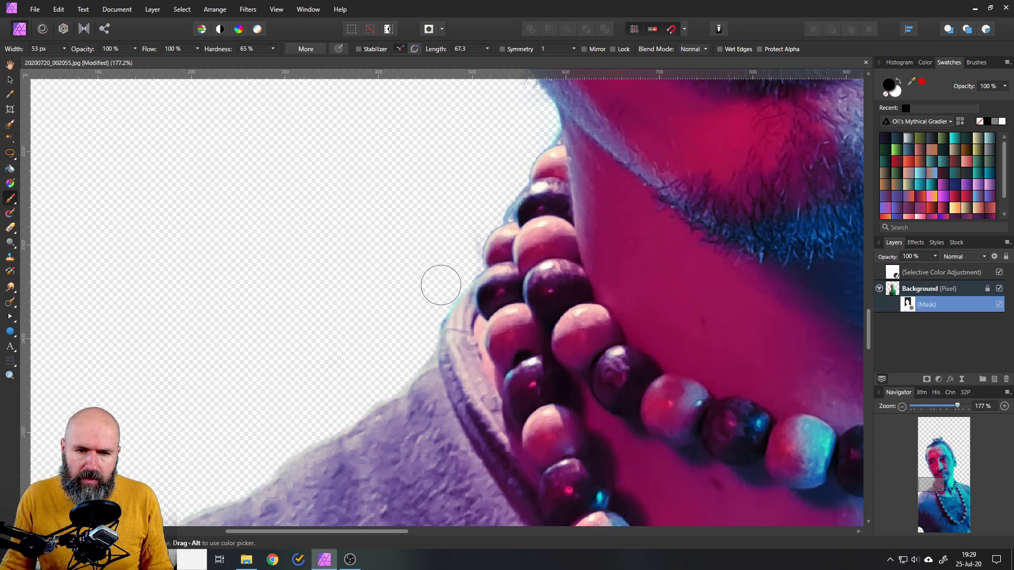
scroll(454, 201, down, 4)
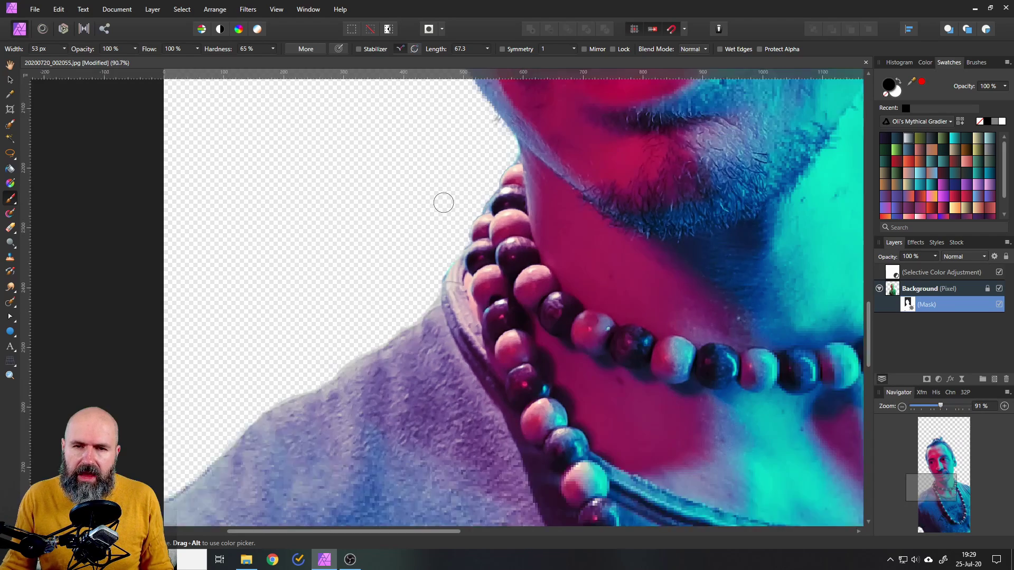
scroll(527, 283, up, 4)
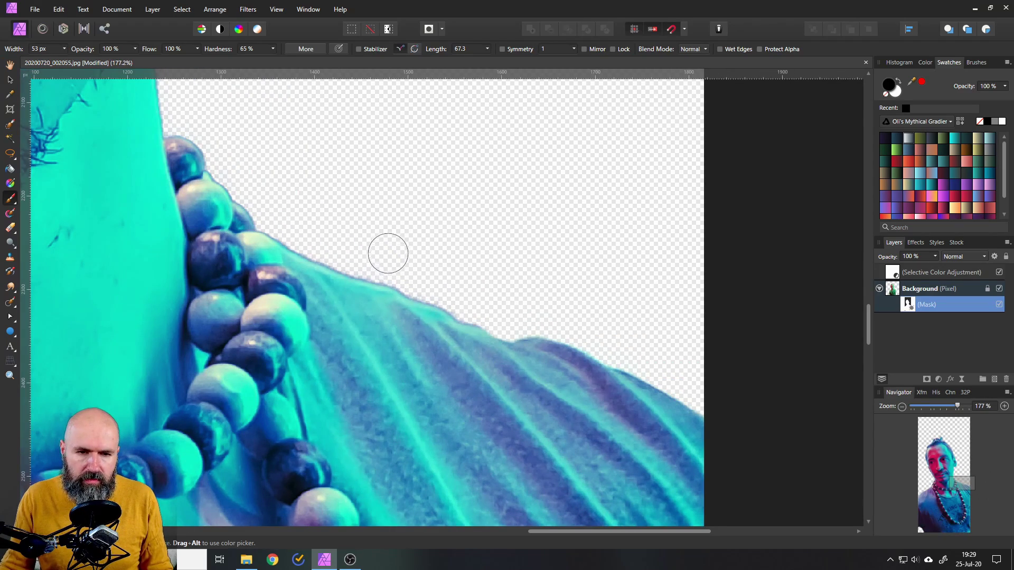
scroll(419, 206, down, 7)
scroll(419, 207, up, 5)
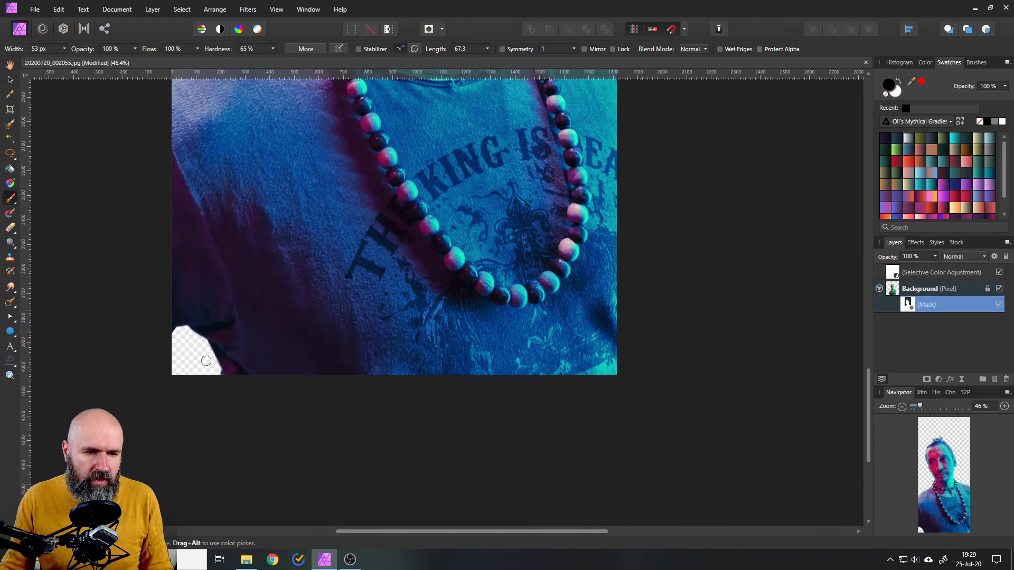
scroll(211, 349, down, 10)
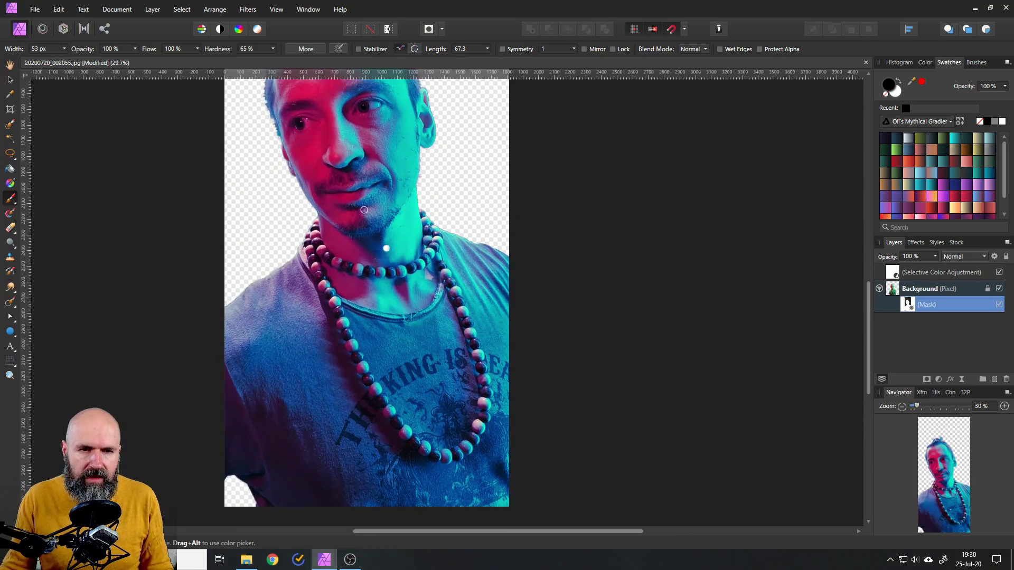
scroll(408, 252, up, 8)
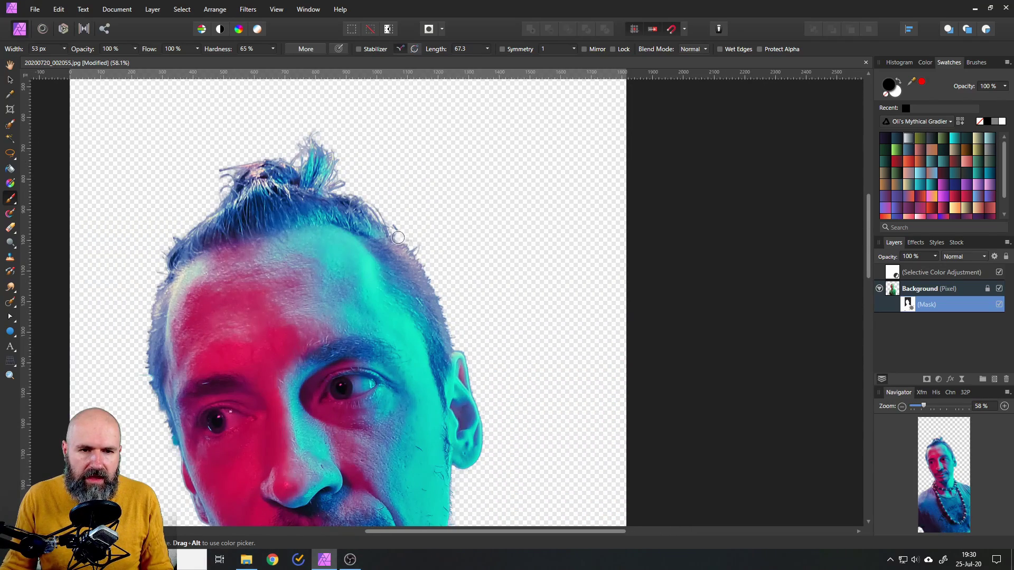
scroll(343, 185, up, 1)
scroll(352, 183, up, 3)
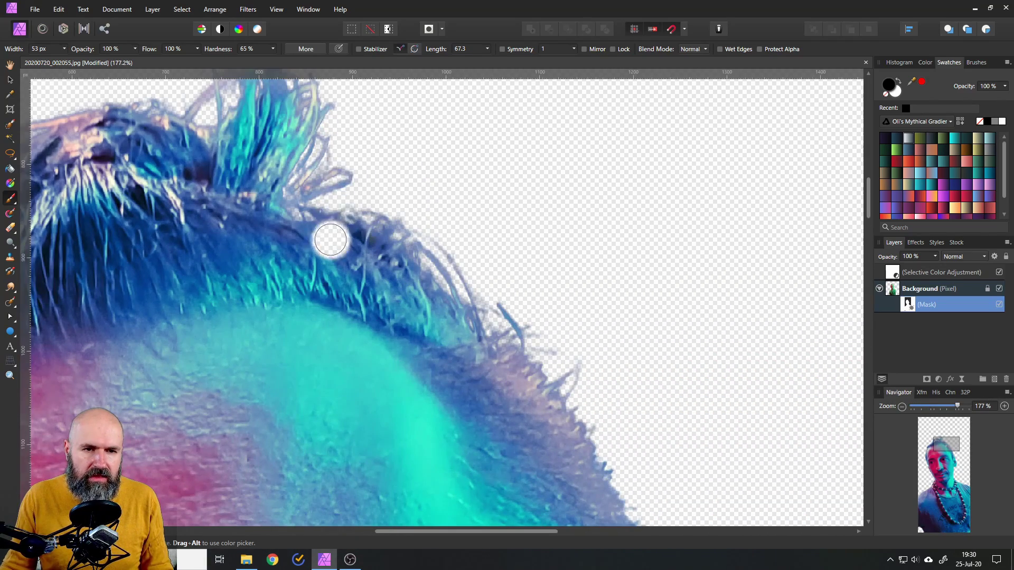
scroll(330, 240, down, 2)
mouse_move(330, 240)
mouse_down()
mouse_move(346, 254)
mouse_move(478, 263)
mouse_up()
scroll(430, 282, down, 5)
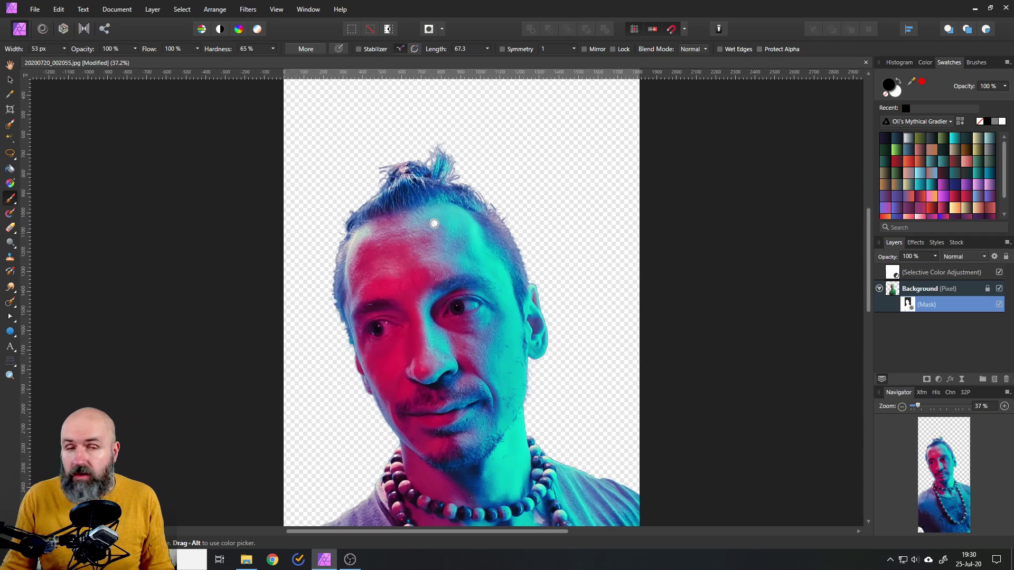
Move the mask out of the Background layer to sit directly above it, and hide the mask
click(9, 82)
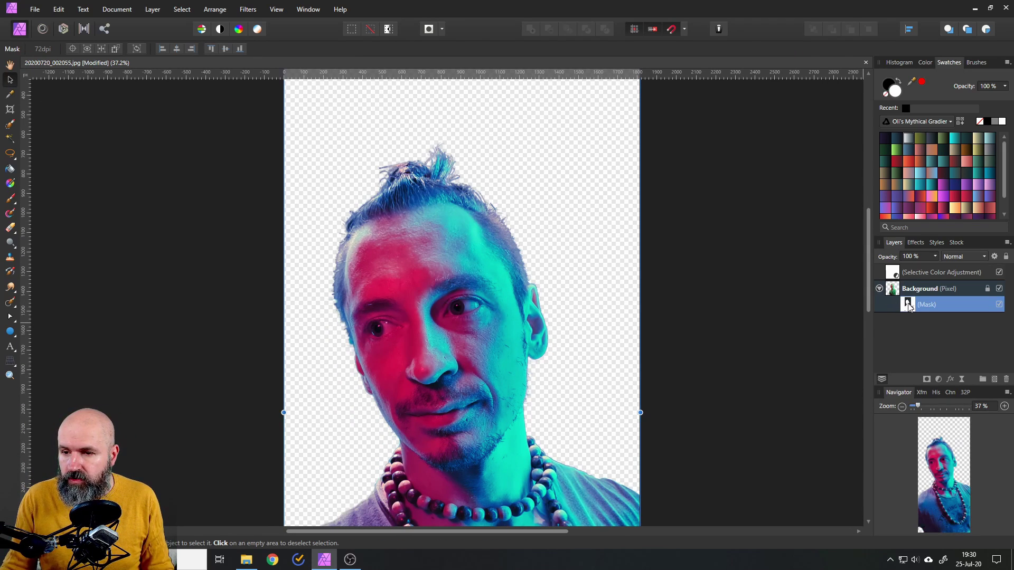
drag(912, 306, 900, 285)
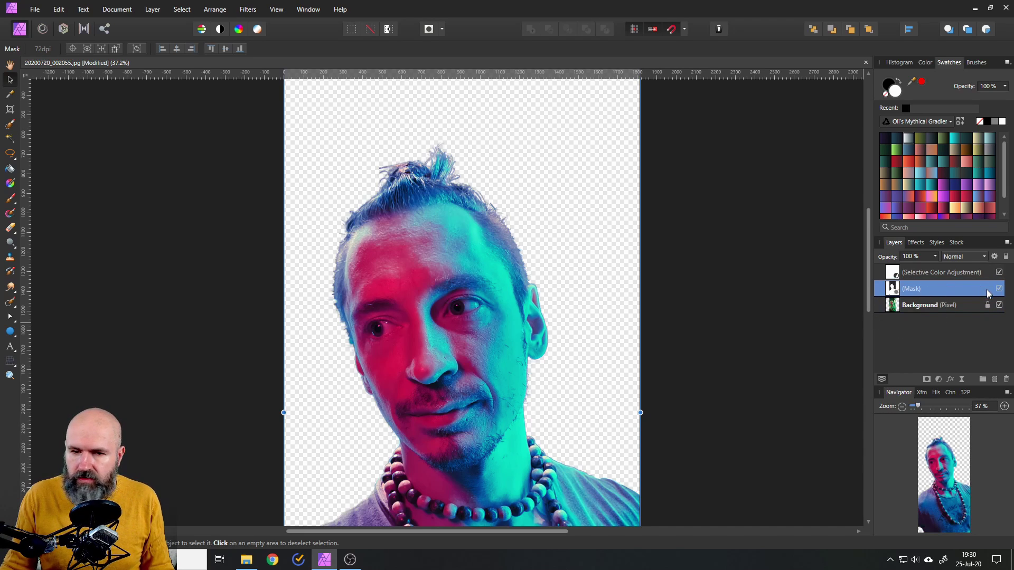
click(999, 289)
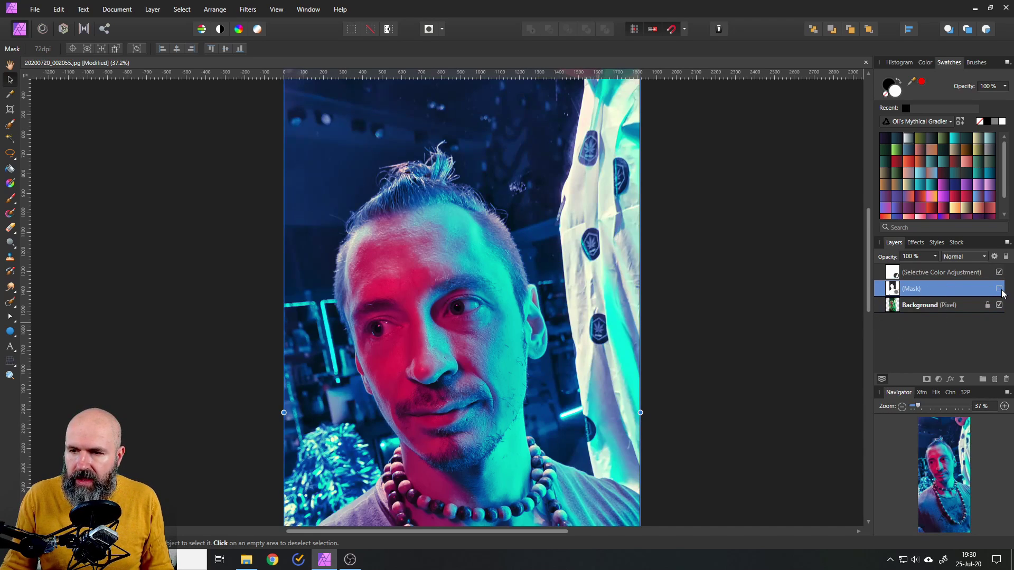
Duplicate the Background layer
click(896, 309)
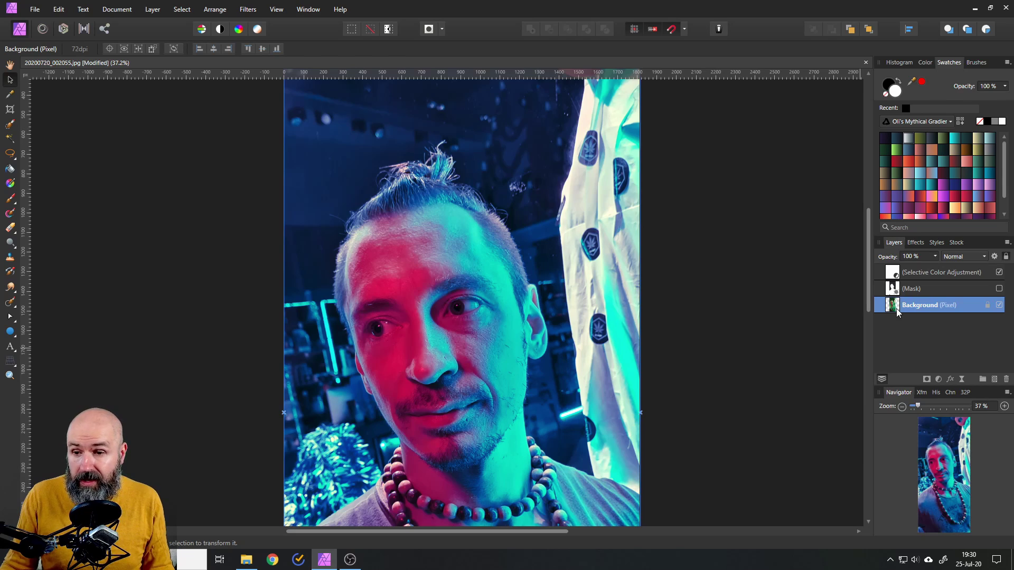
right_click(896, 309)
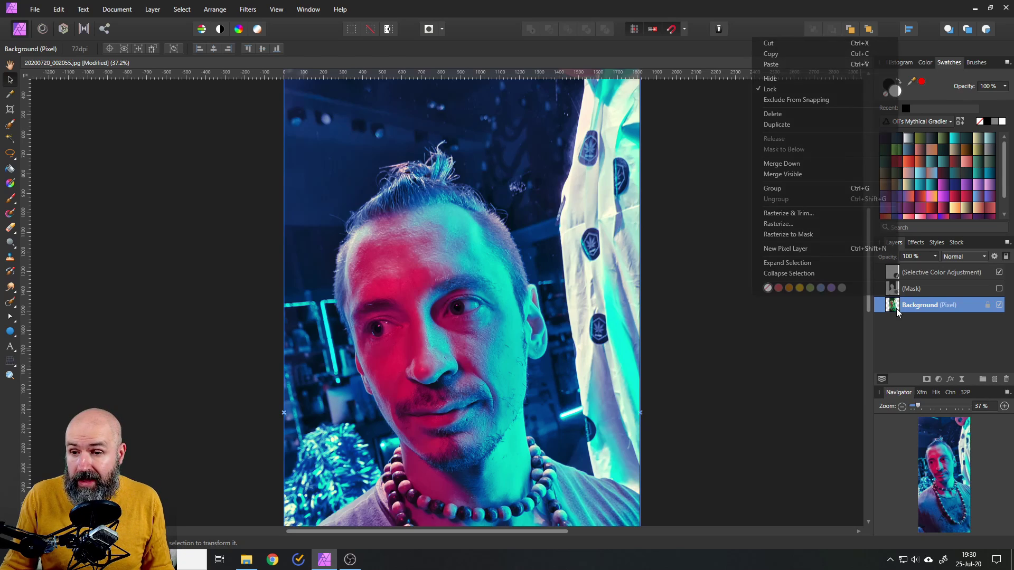
click(802, 127)
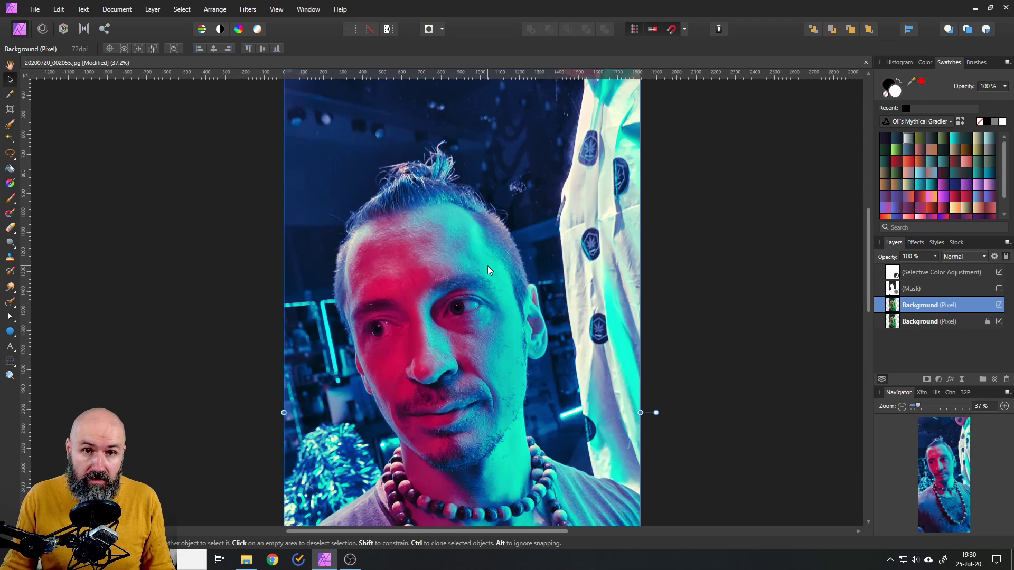
Start liquifying the duplicated Background layer, pushing the hair bun and the top of the head inward with the 512 px brush
click(43, 29)
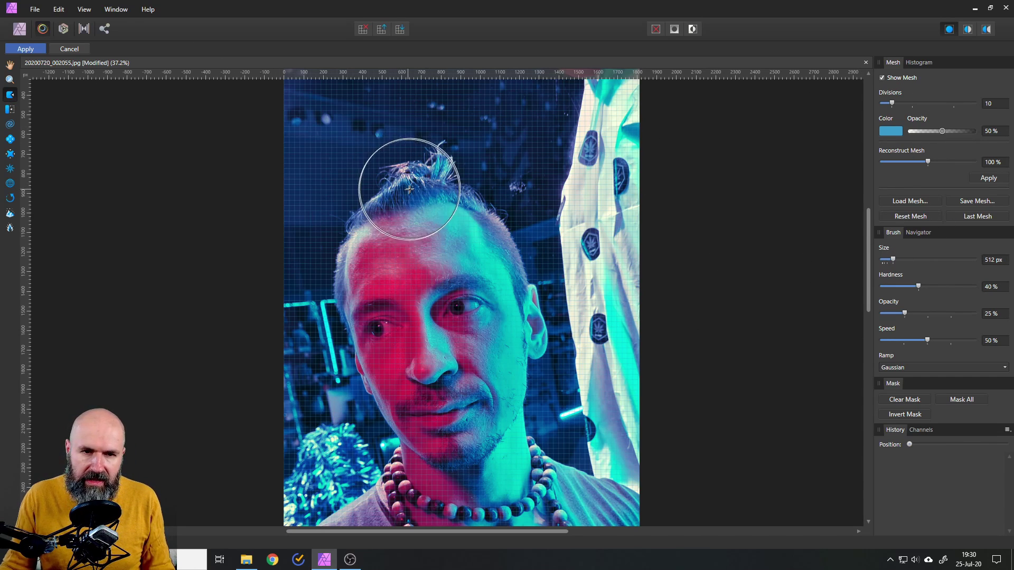
drag(393, 172, 393, 207)
drag(424, 163, 416, 190)
drag(446, 153, 441, 175)
drag(459, 162, 464, 189)
mouse_move(491, 198)
mouse_down()
mouse_move(481, 208)
mouse_move(492, 224)
mouse_up()
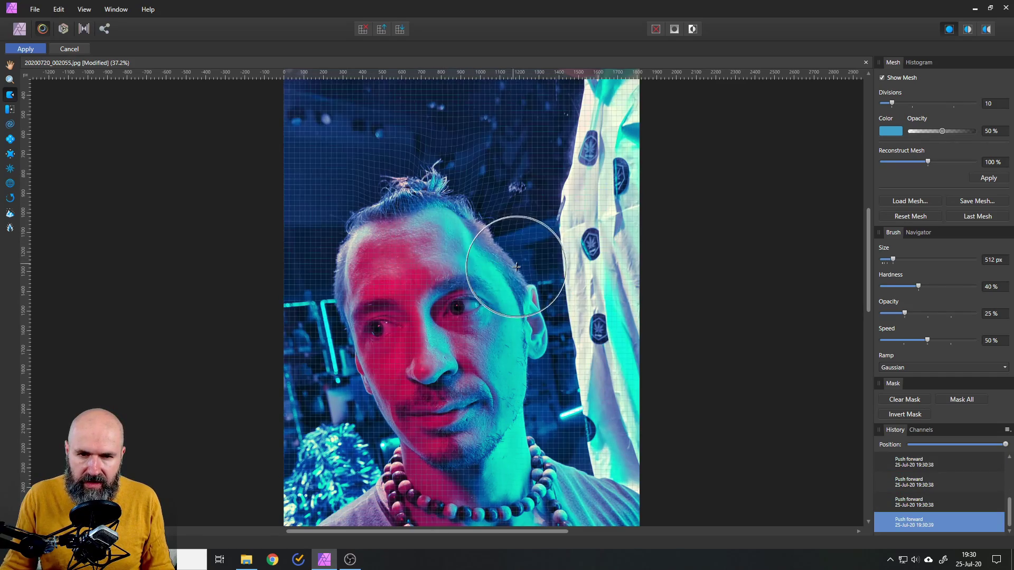
Push the ear, neck and shoulder edges on the photo's right side inward, plus the hairline on the opposite side
drag(527, 286, 524, 307)
mouse_move(534, 315)
mouse_down()
mouse_move(552, 350)
mouse_move(526, 355)
mouse_move(539, 347)
mouse_move(533, 320)
mouse_up()
mouse_move(529, 382)
mouse_down()
mouse_move(507, 422)
mouse_move(531, 437)
mouse_move(537, 458)
mouse_move(650, 502)
mouse_up()
drag(366, 197, 376, 210)
mouse_move(346, 210)
mouse_down()
mouse_move(357, 229)
mouse_move(337, 240)
mouse_up()
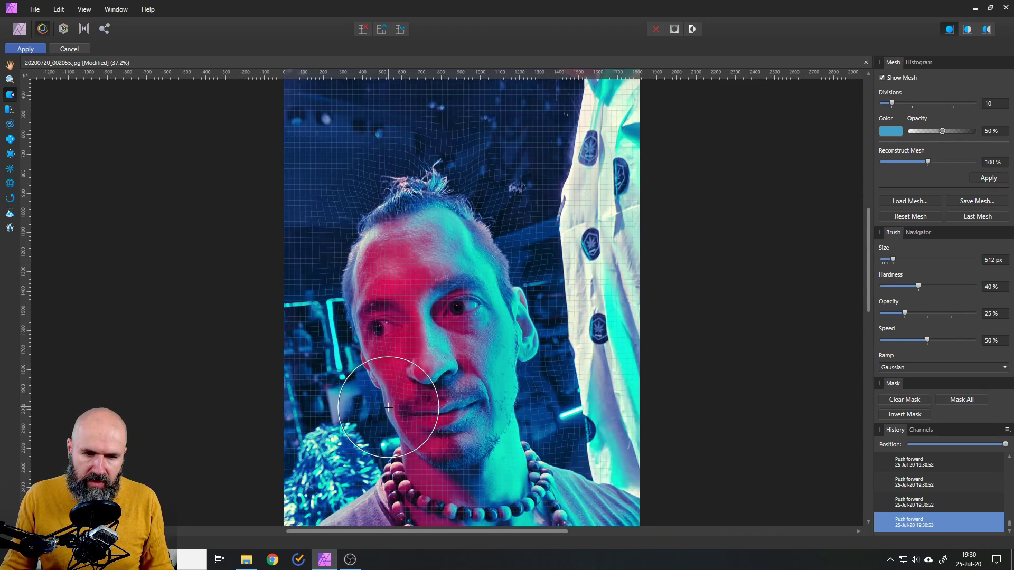
Push the jaw, necklace and shoulder edges on the photo's left side inward
scroll(414, 416, down, 1)
drag(396, 454, 419, 409)
scroll(419, 396, down, 9)
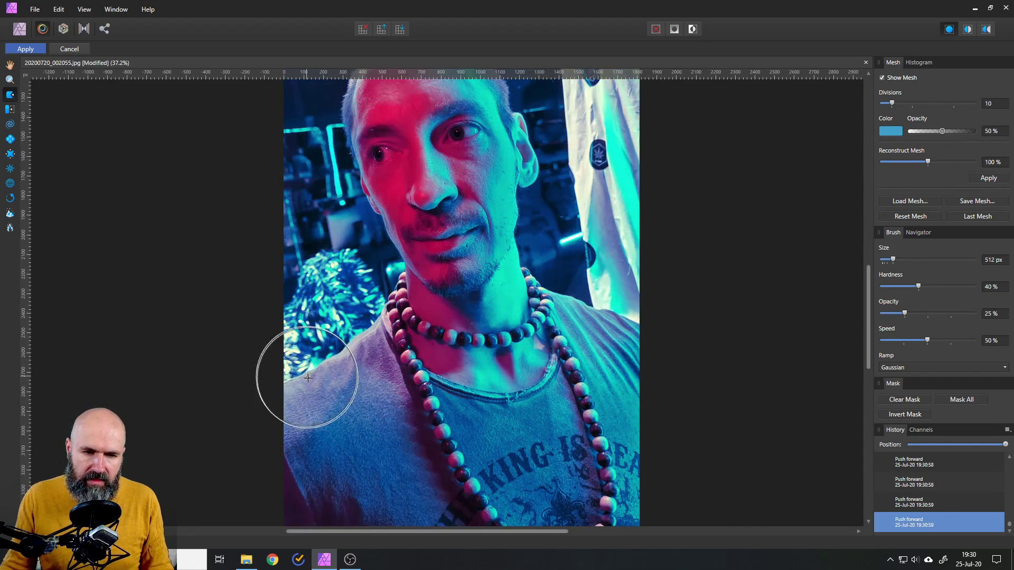
mouse_move(307, 378)
mouse_down()
mouse_move(283, 385)
mouse_move(285, 396)
mouse_up()
drag(408, 282, 411, 272)
drag(409, 265, 410, 271)
drag(400, 346, 414, 193)
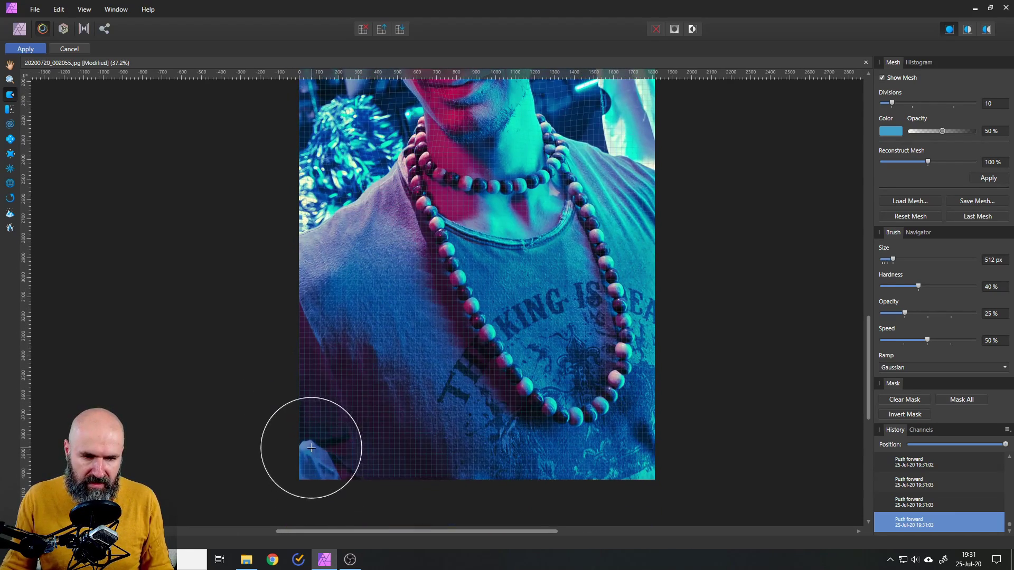
Push the shirt edge in the photo's lower-left corner inward, and push the hair bun further down
mouse_move(302, 455)
mouse_down()
mouse_move(302, 436)
mouse_move(326, 439)
mouse_up()
drag(330, 466, 332, 460)
mouse_move(336, 471)
mouse_down()
mouse_move(341, 459)
mouse_move(310, 431)
mouse_up()
scroll(440, 354, up, 5)
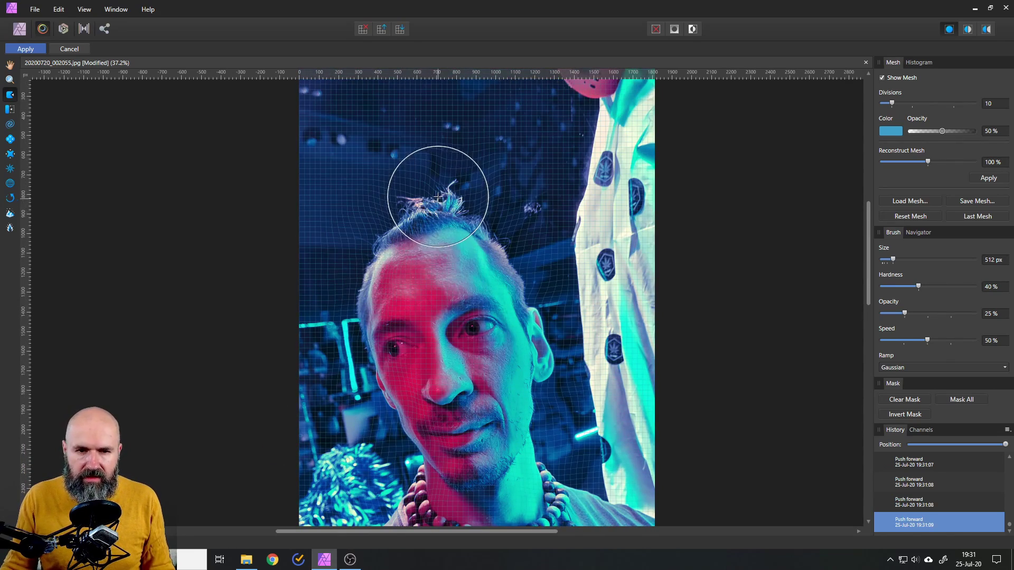
drag(455, 179, 427, 214)
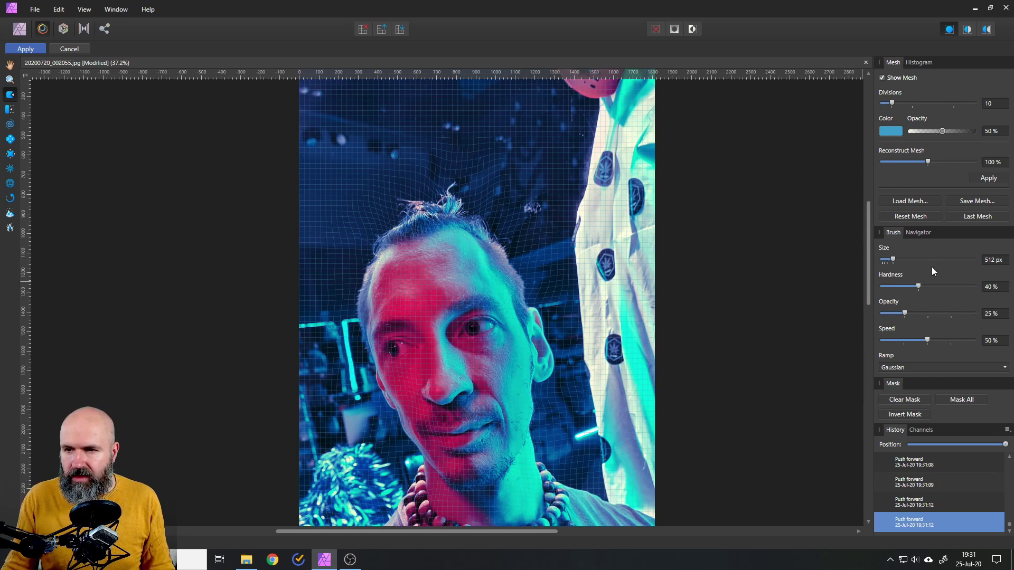
Apply the Liquify edits to the duplicated Background layer and check the result with the mask switched on and off
click(26, 49)
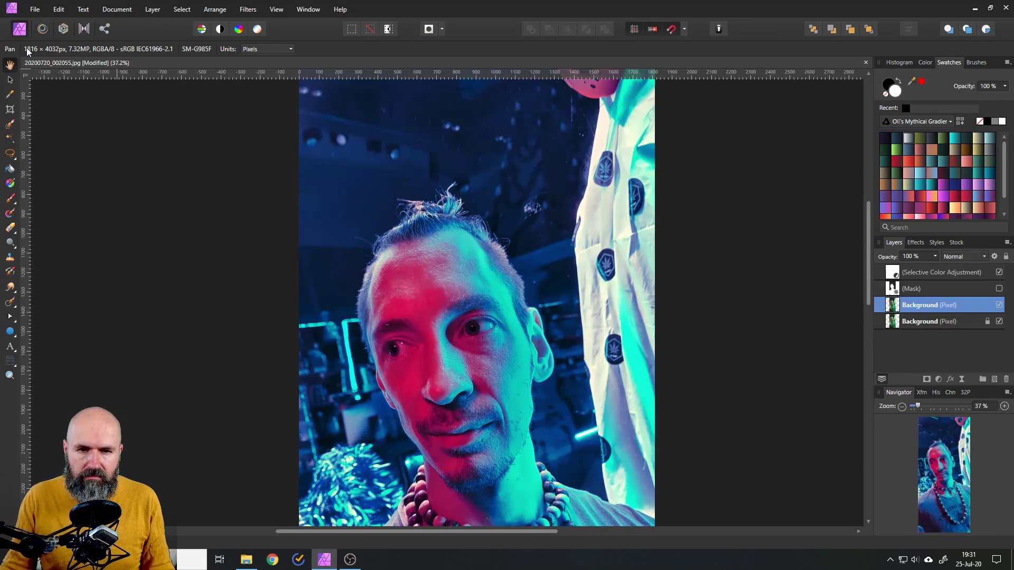
scroll(491, 296, down, 4)
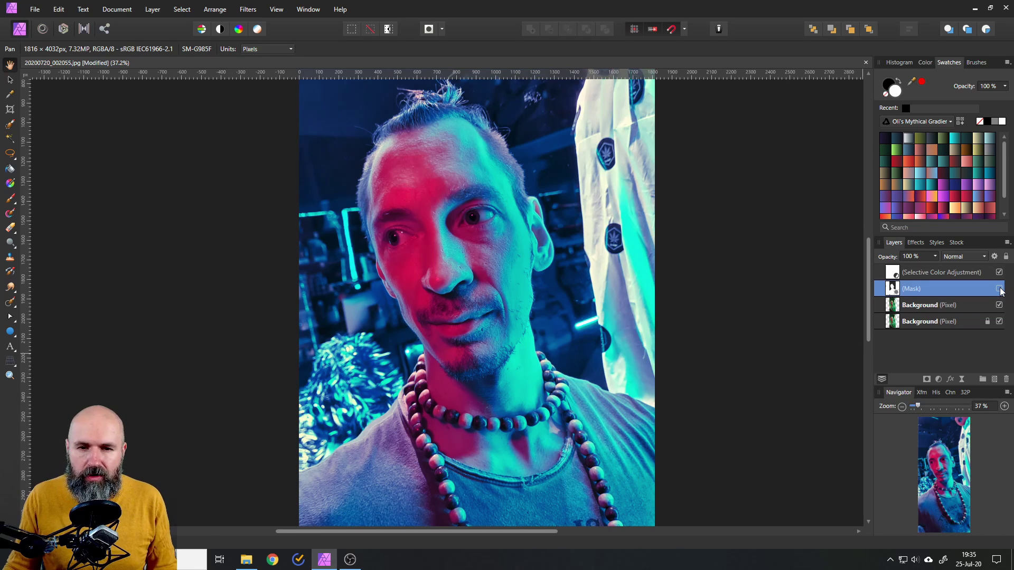
click(999, 288)
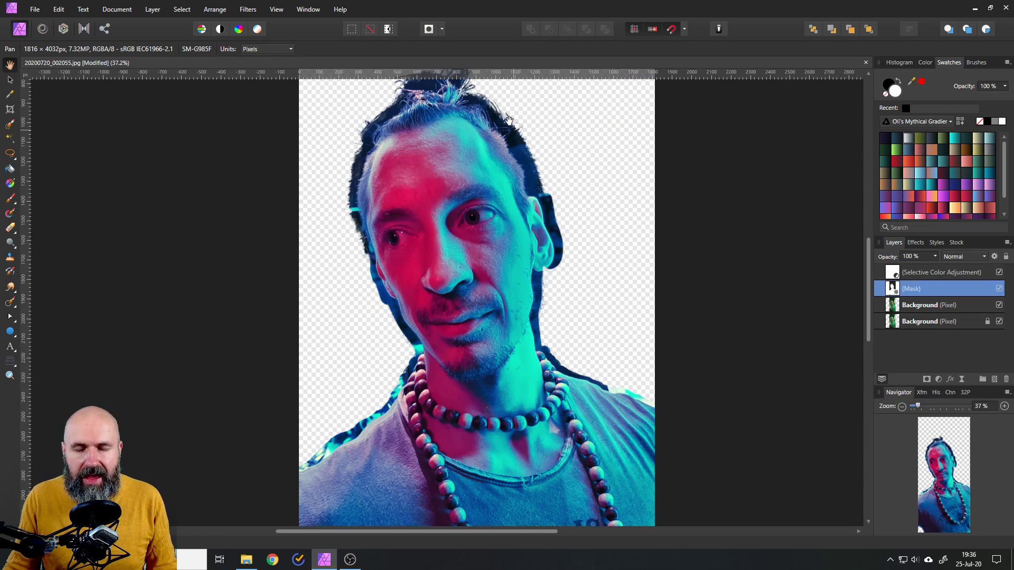
click(1000, 289)
Move the liquified Background layer beneath the original locked Background layer and enable the mask
click(908, 306)
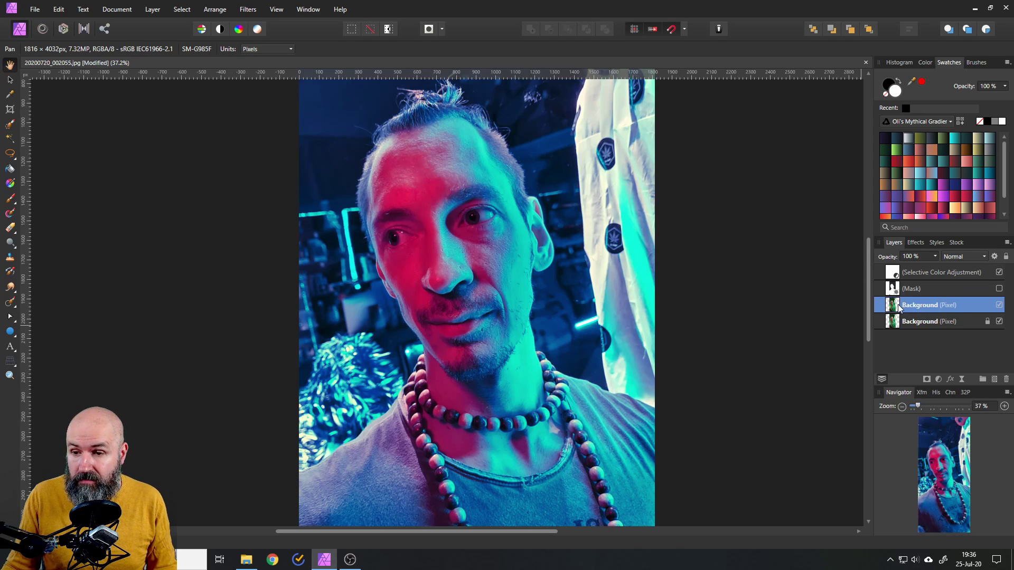
drag(893, 309, 889, 325)
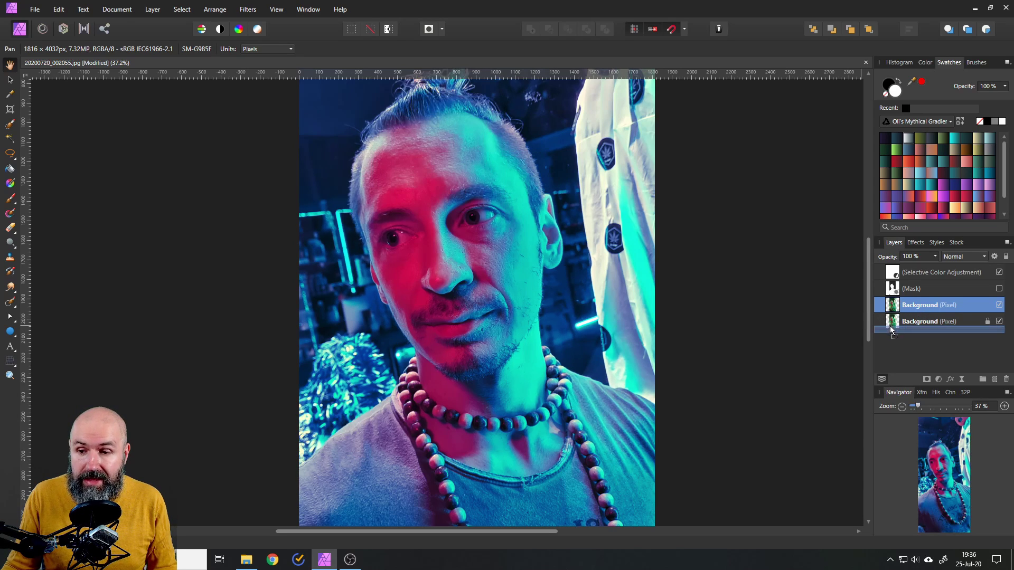
click(933, 292)
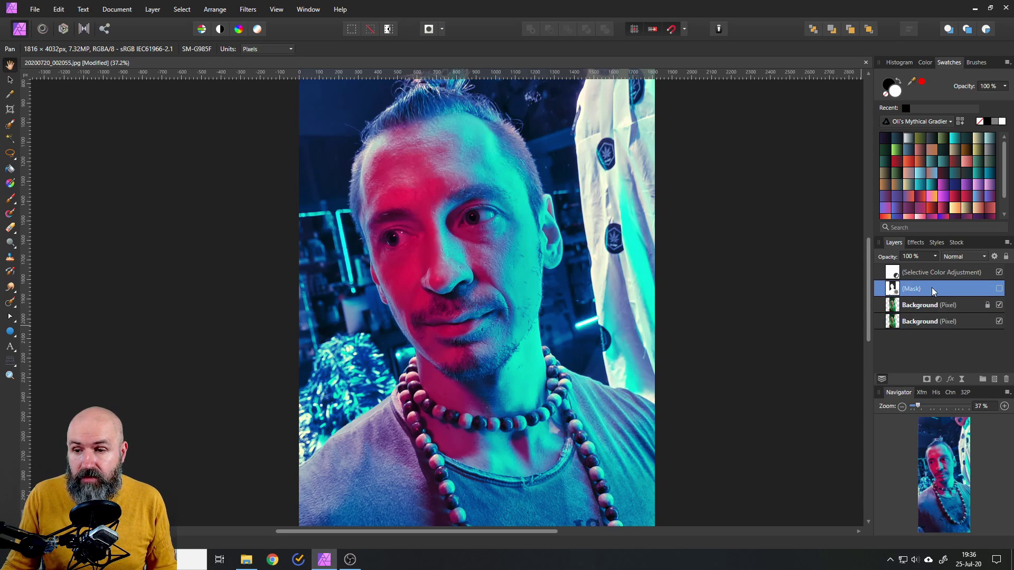
click(999, 288)
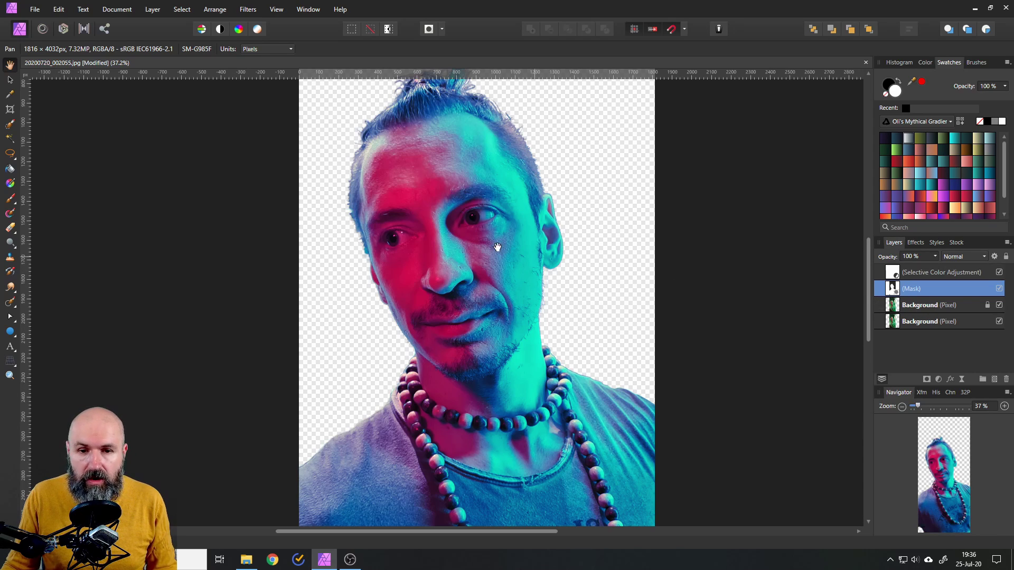
Nest the mask inside the upper Background layer and check the cut-out by hiding and reshowing the lower Background layer
drag(906, 301, 908, 306)
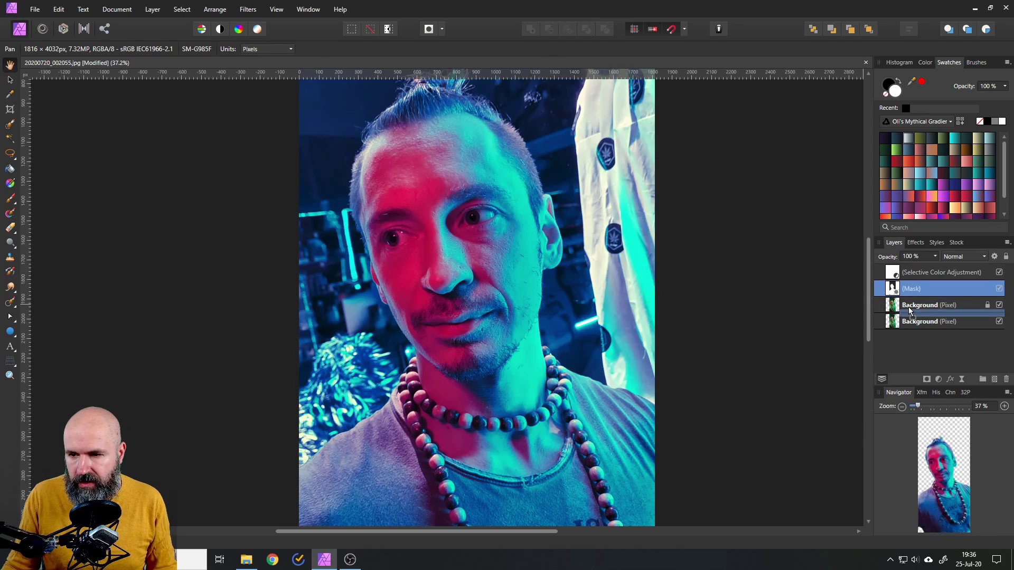
click(999, 322)
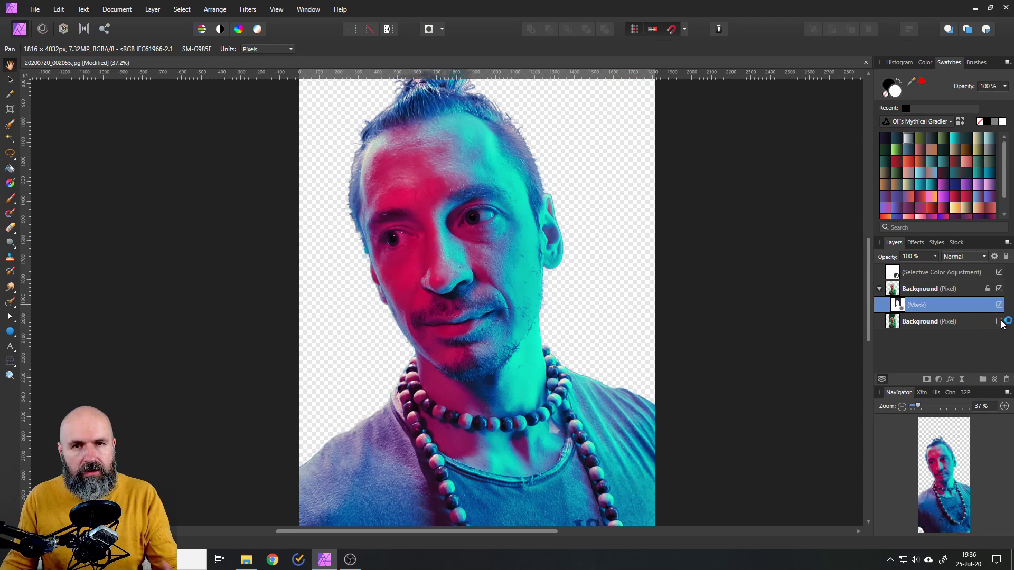
click(999, 321)
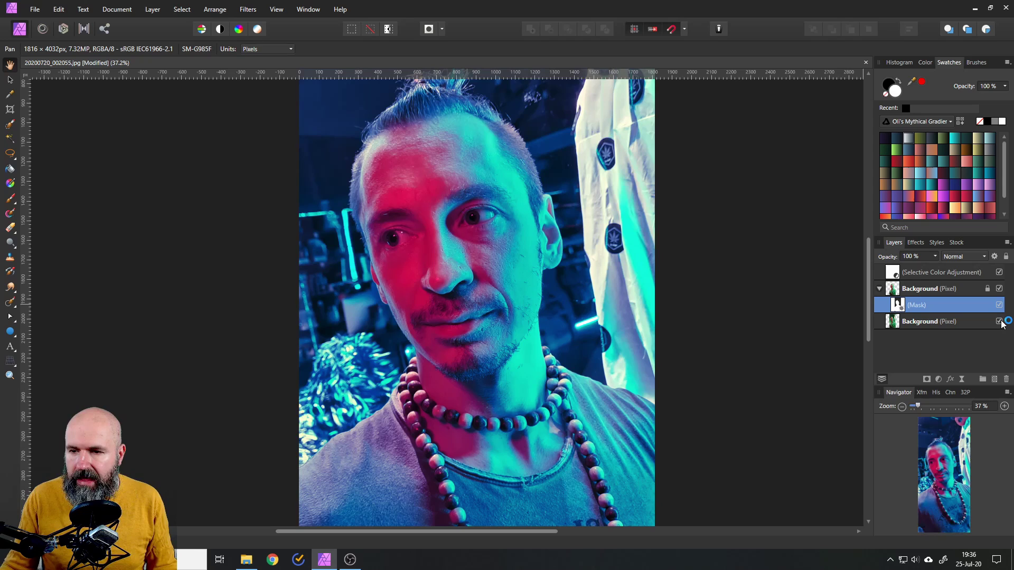
Add a live Lens Blur filter to the lower Background layer with a radius of about 27 px and Preserve Alpha on
click(916, 322)
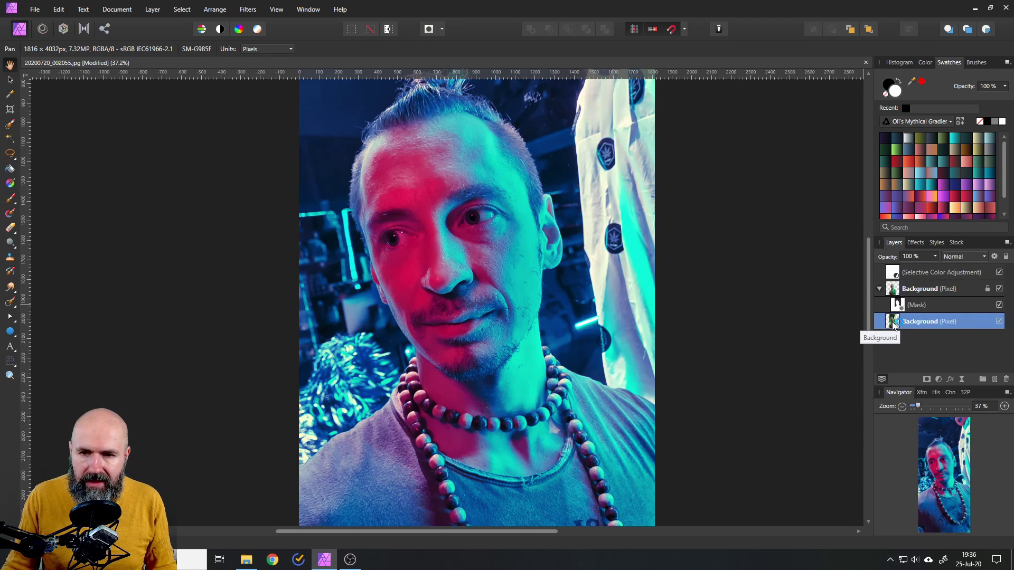
click(962, 379)
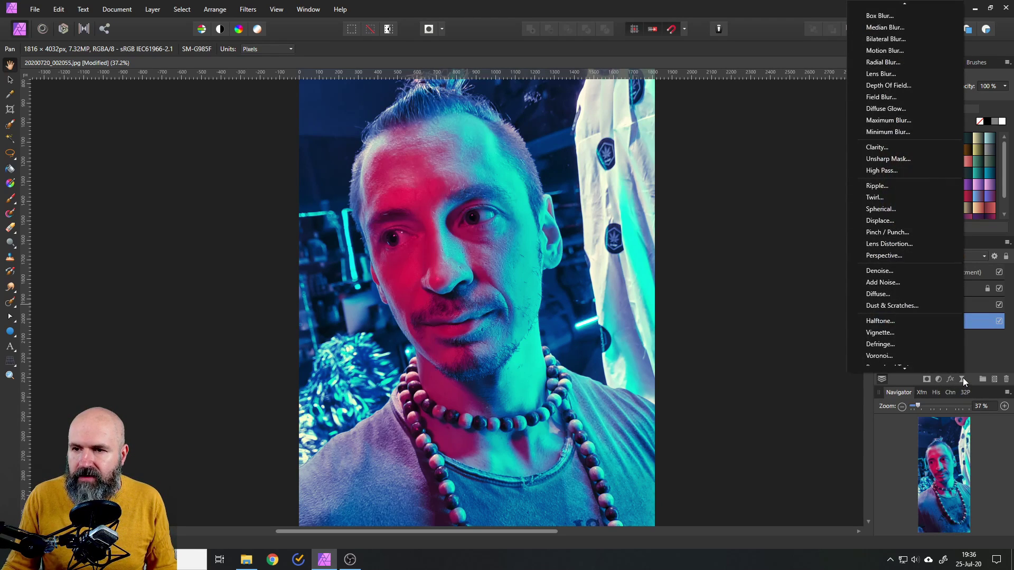
click(895, 67)
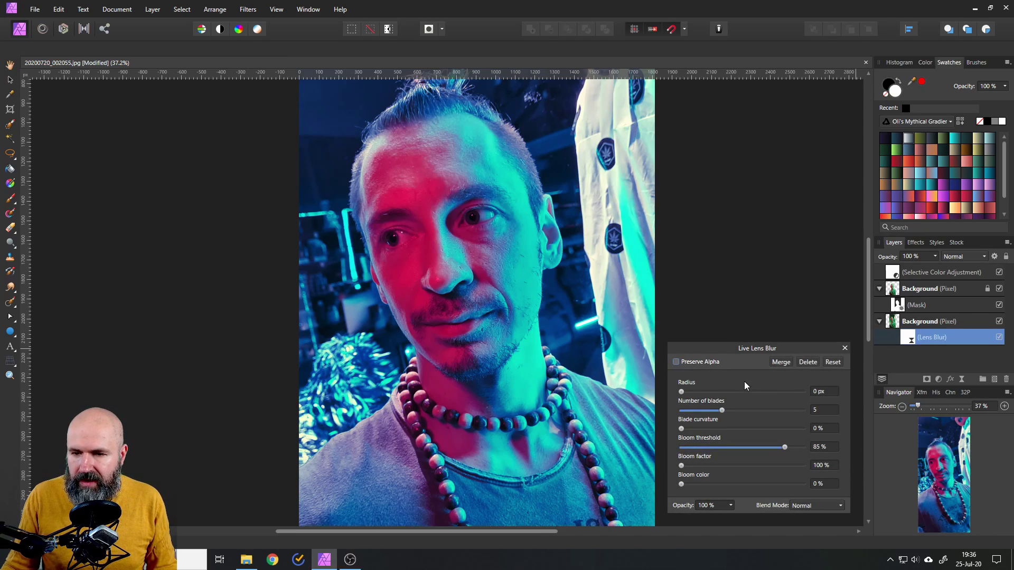
drag(715, 394, 723, 393)
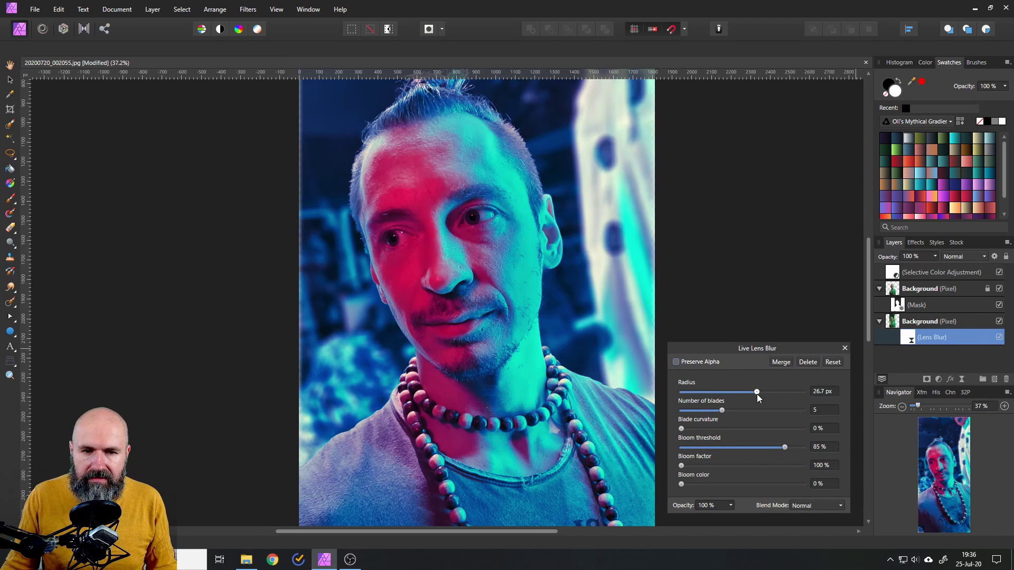
click(676, 362)
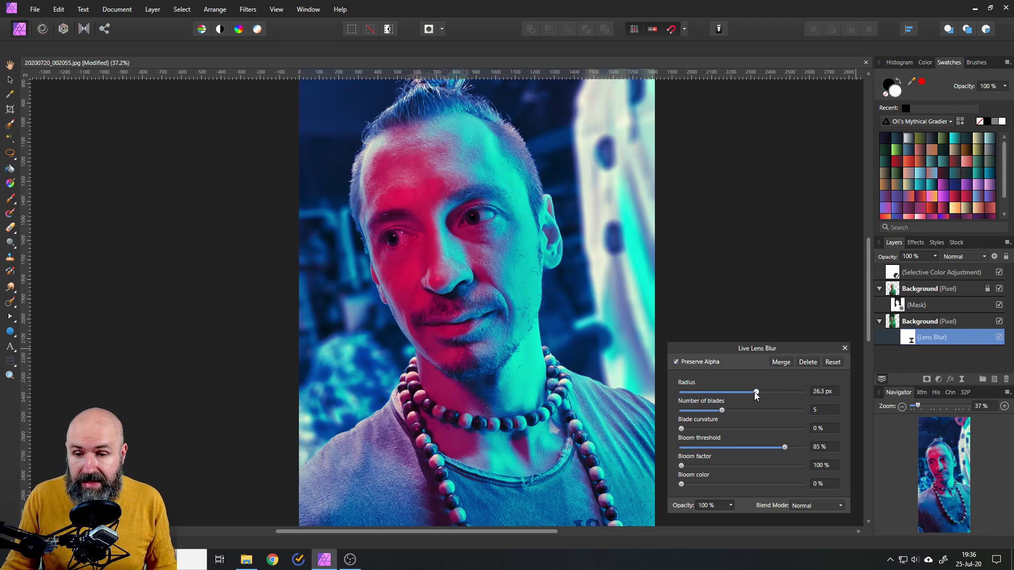
Set the Lens Blur to a 45.1 px radius, 6 blades and 20% blade curvature, and close its settings
drag(755, 391, 773, 392)
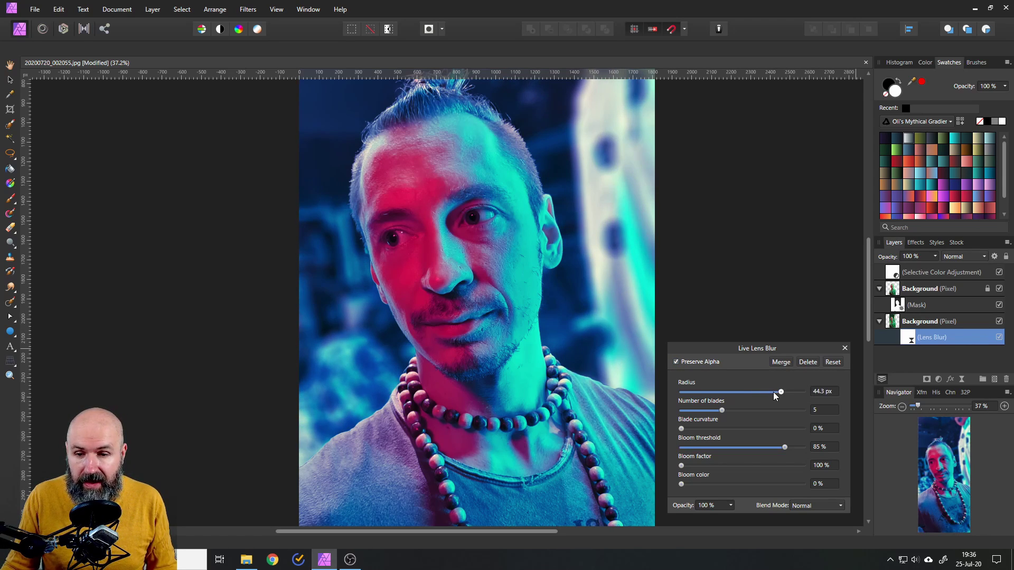
drag(687, 428, 705, 432)
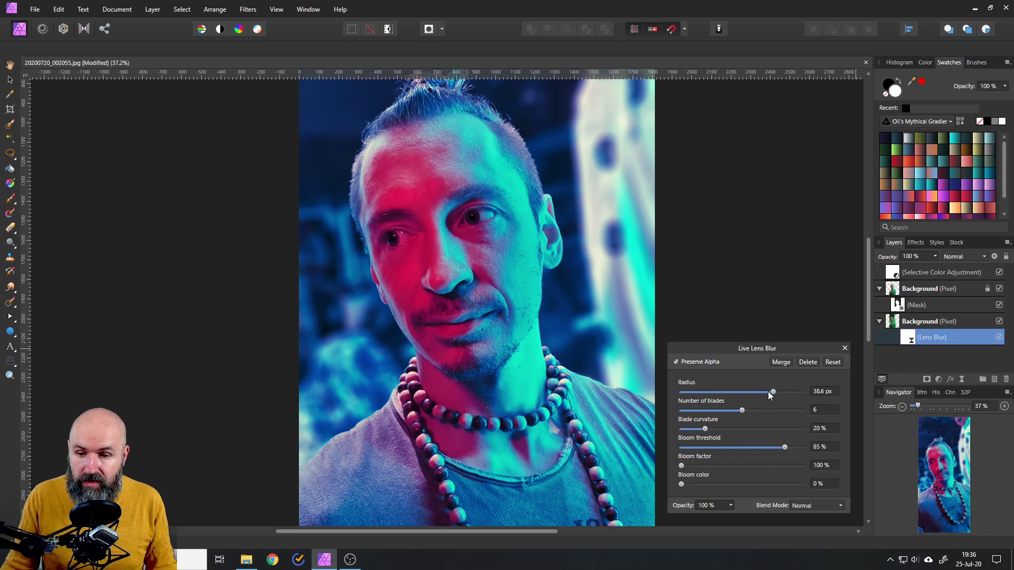
drag(769, 391, 781, 391)
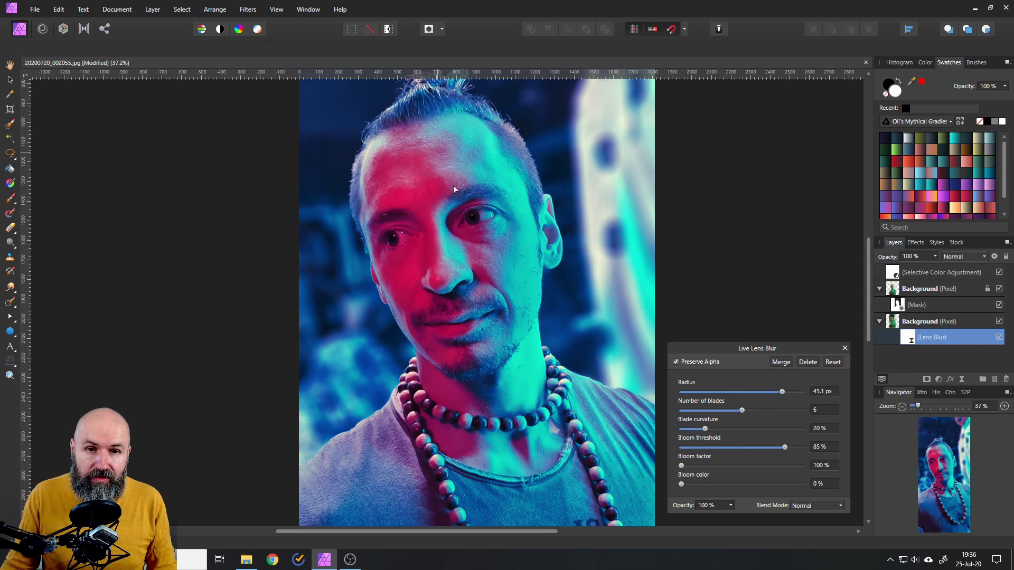
scroll(453, 186, up, 3)
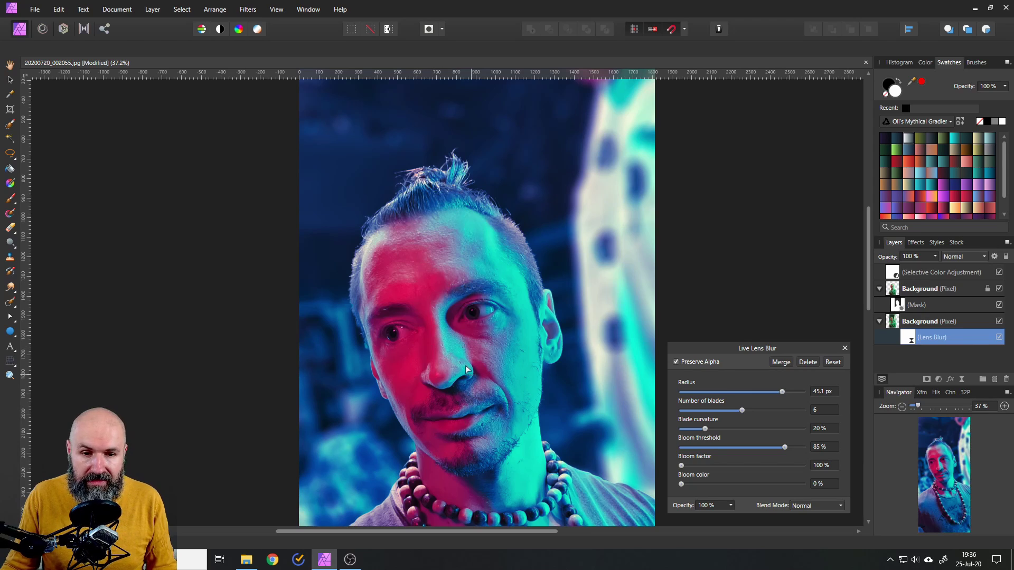
scroll(465, 365, down, 5)
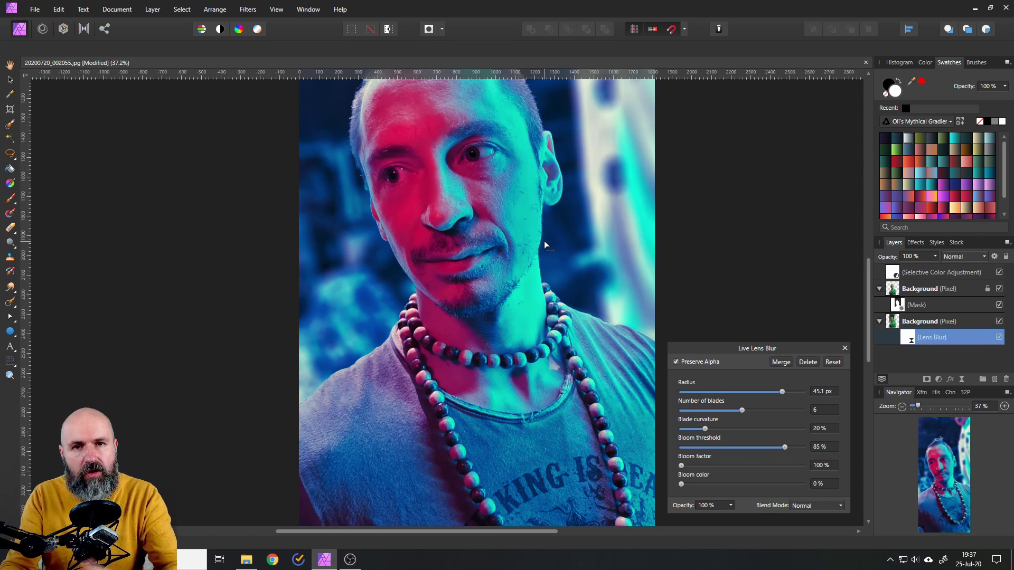
scroll(528, 245, up, 4)
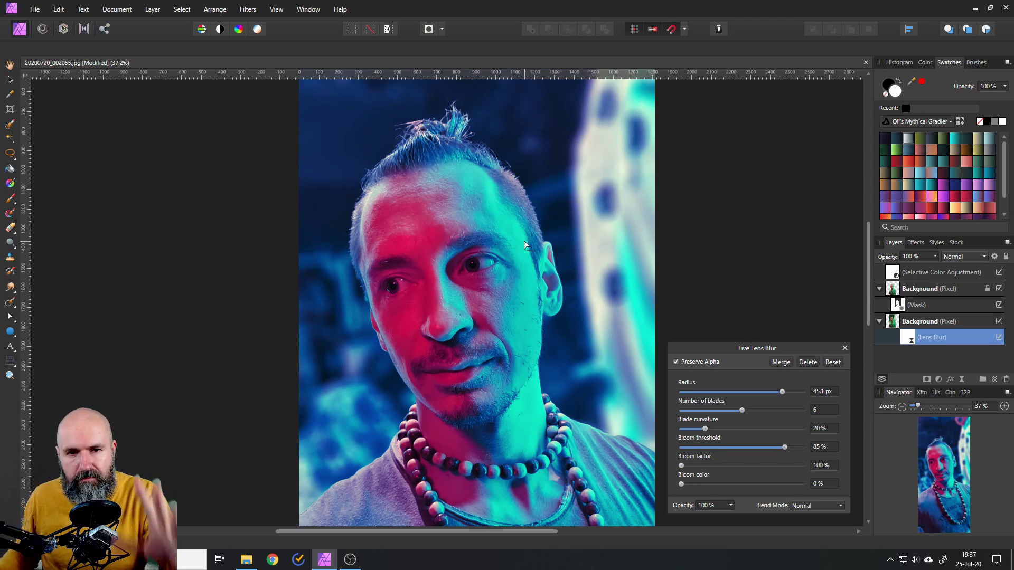
click(845, 351)
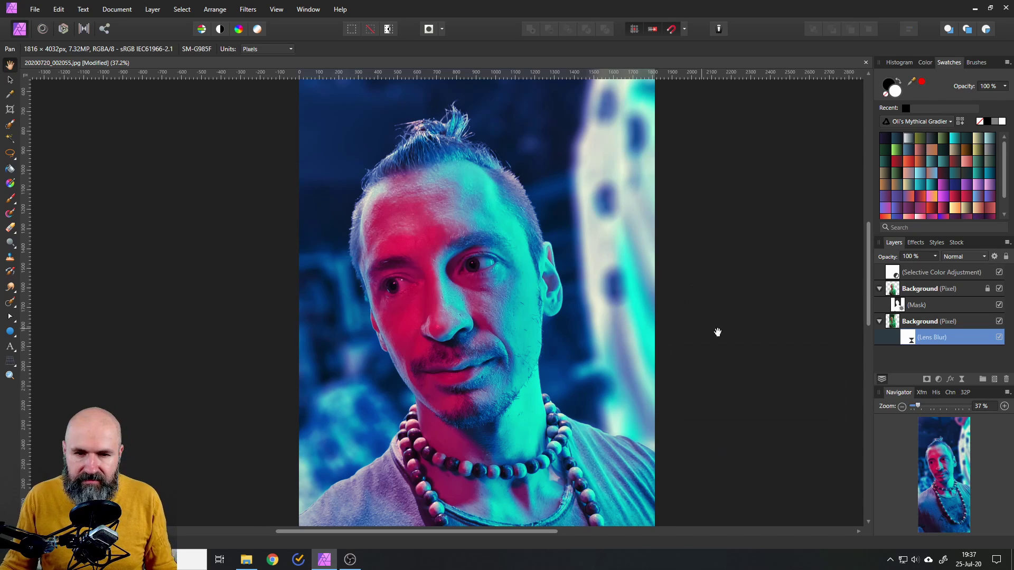
Examine the portrait and its blurred background, both as a whole and up close around the face
key(ctrl+0)
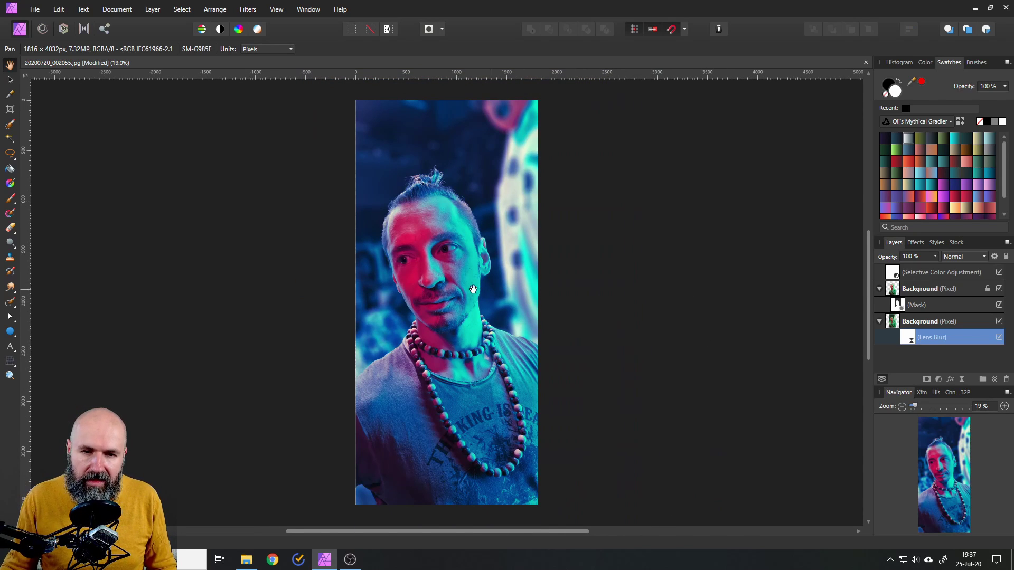
scroll(472, 289, up, 3)
drag(473, 282, 485, 301)
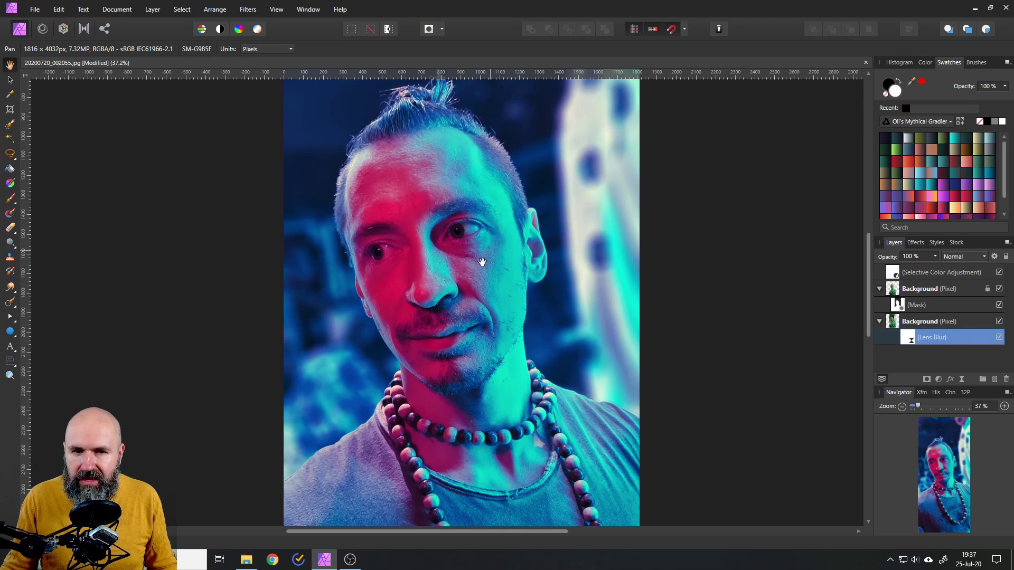
scroll(443, 259, up, 5)
scroll(368, 234, down, 5)
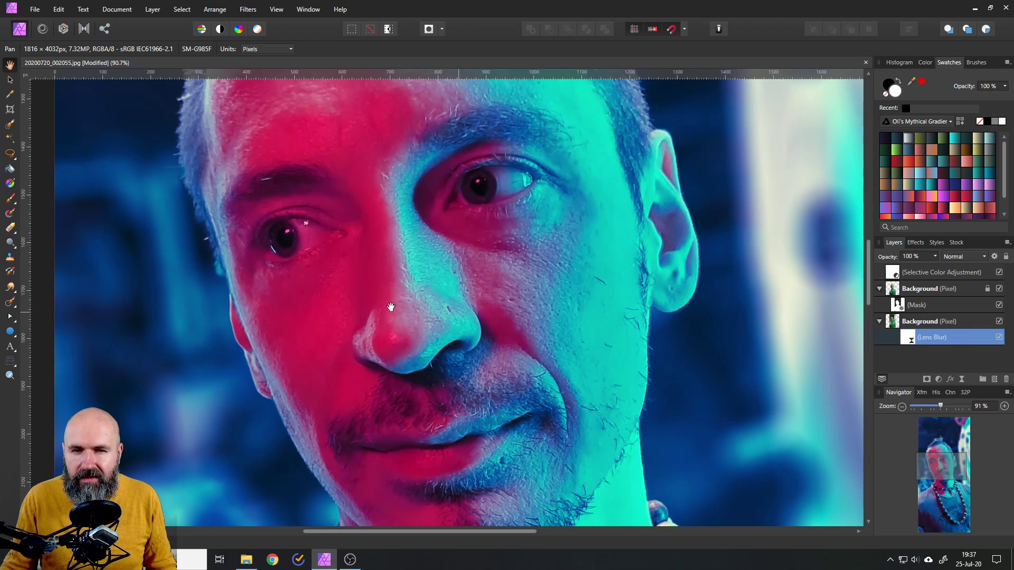
scroll(447, 290, down, 1)
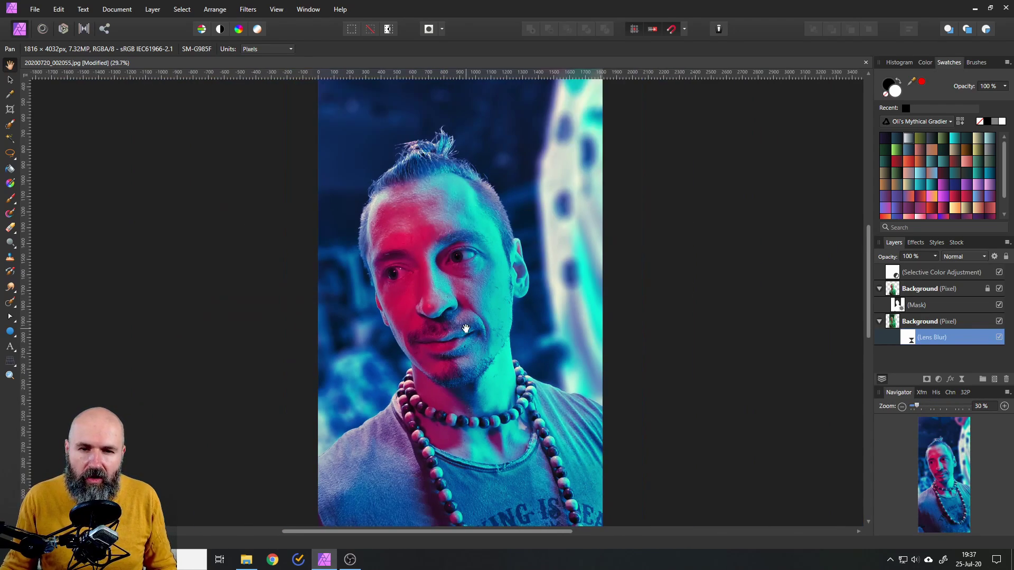
drag(465, 329, 468, 286)
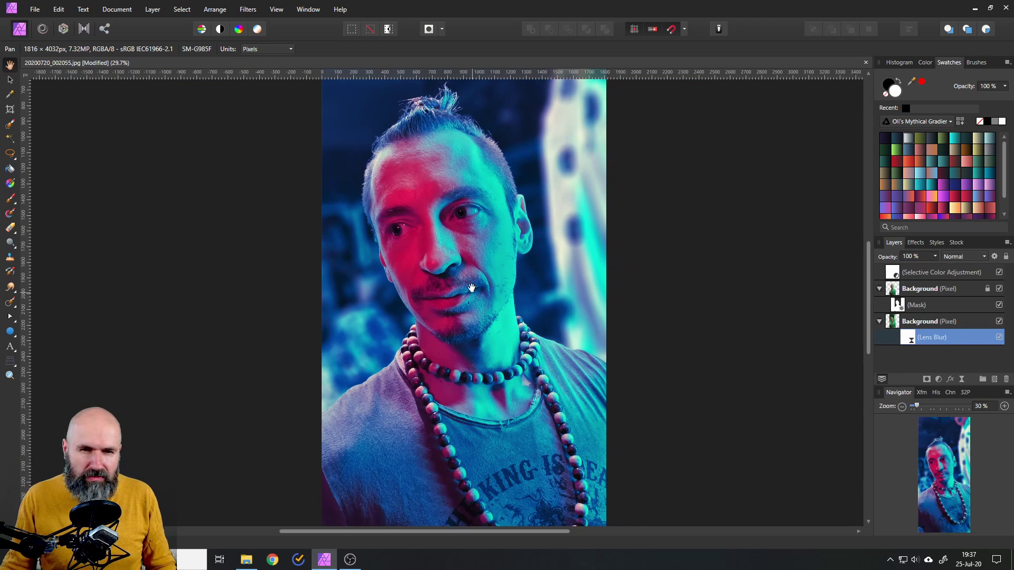
scroll(472, 293, down, 2)
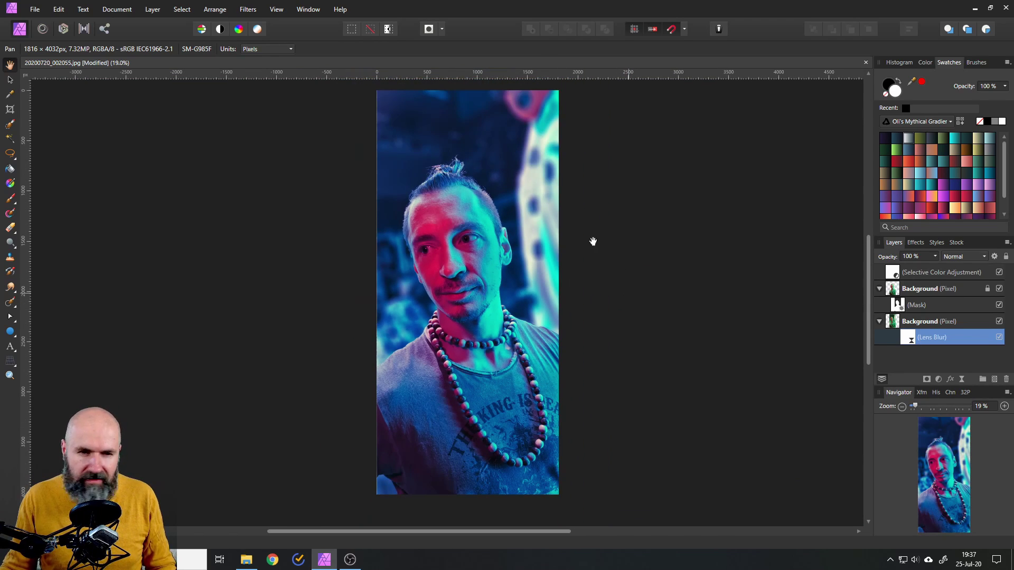
Crop the photo to a 9:16 custom ratio at 1816 x 3228 px, trimming its top and bottom
click(9, 109)
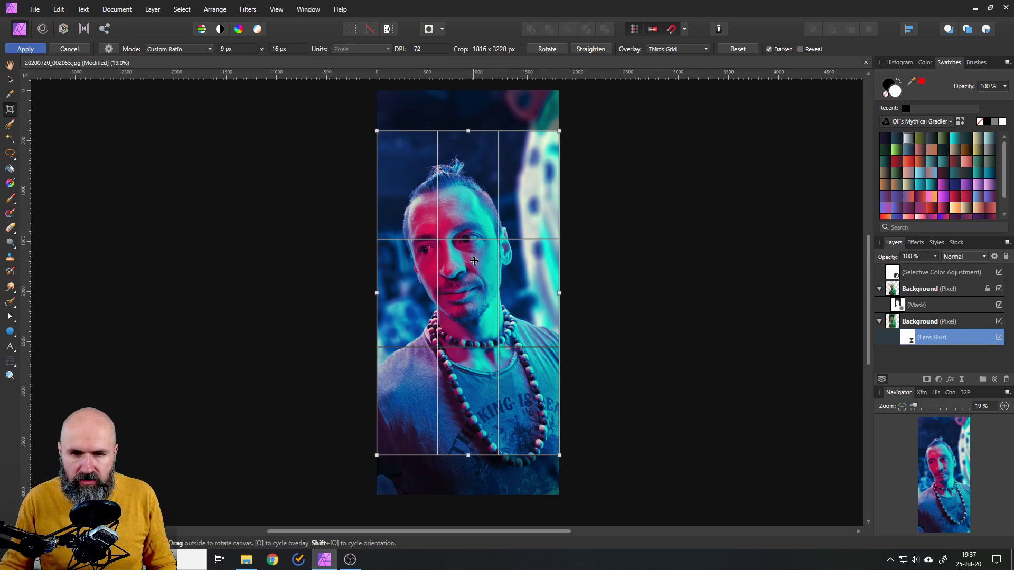
key(h)
scroll(453, 260, up, 1)
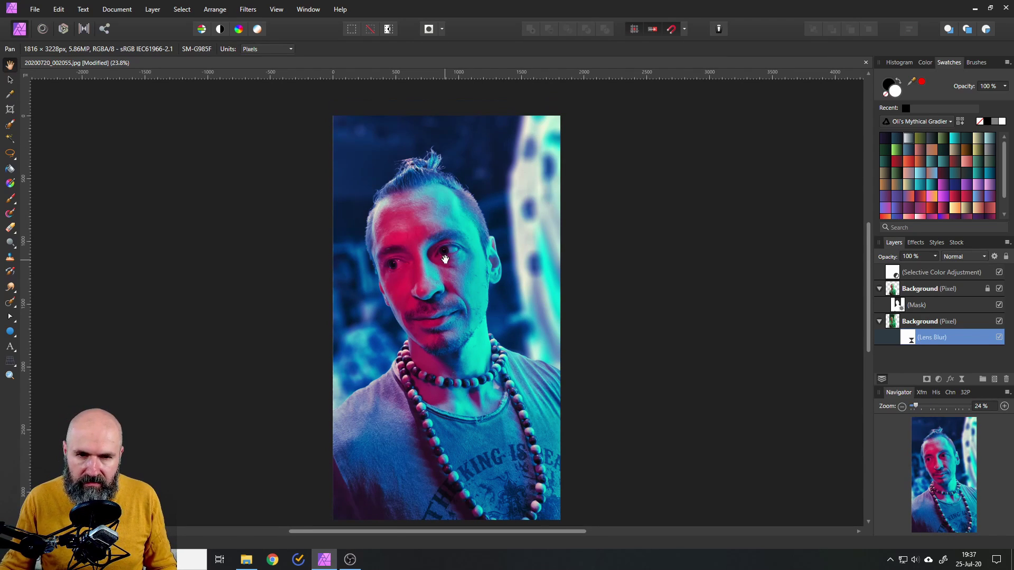
scroll(447, 268, down, 1)
scroll(447, 268, up, 1)
scroll(447, 269, down, 1)
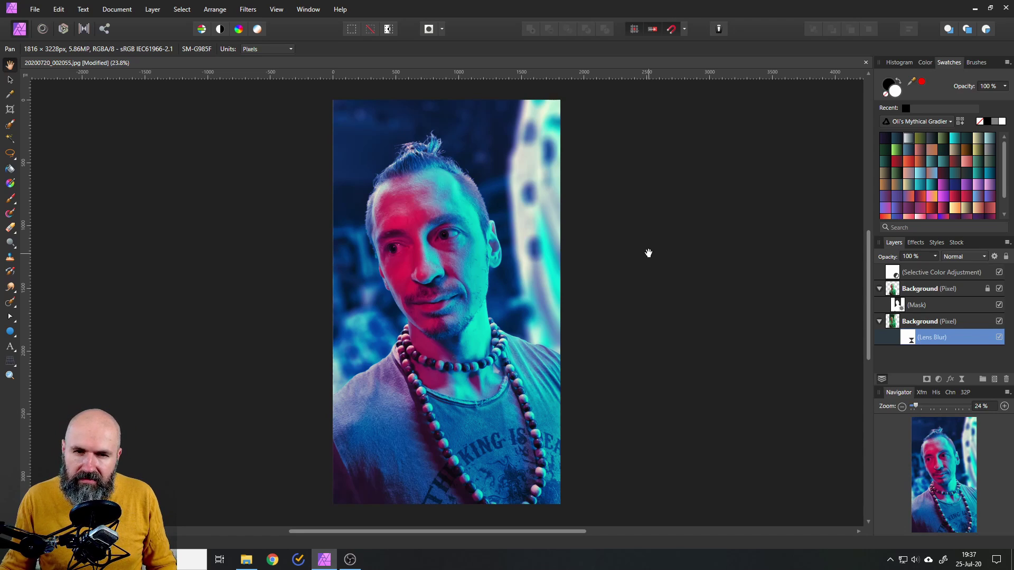
Place Analog Discolor 28.jpg from the Analog Discolor folder of Analog Dreams PRO in the document, with all document types listed
click(40, 10)
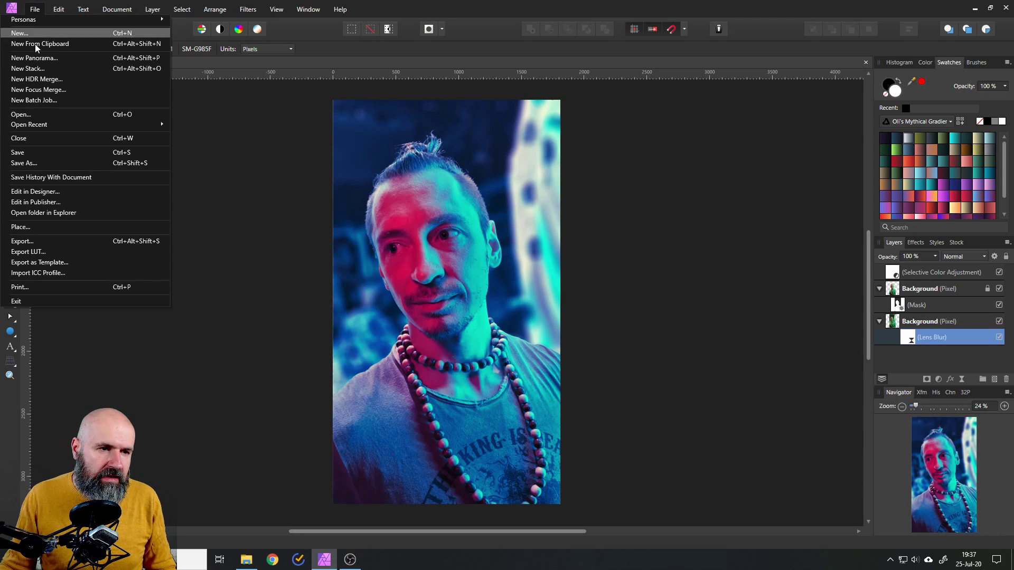
click(51, 229)
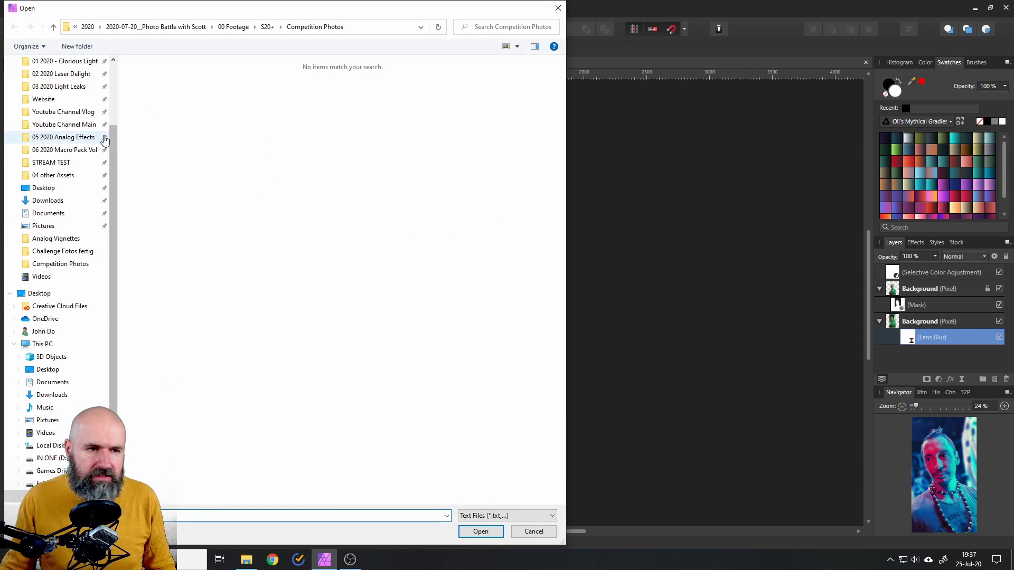
click(74, 139)
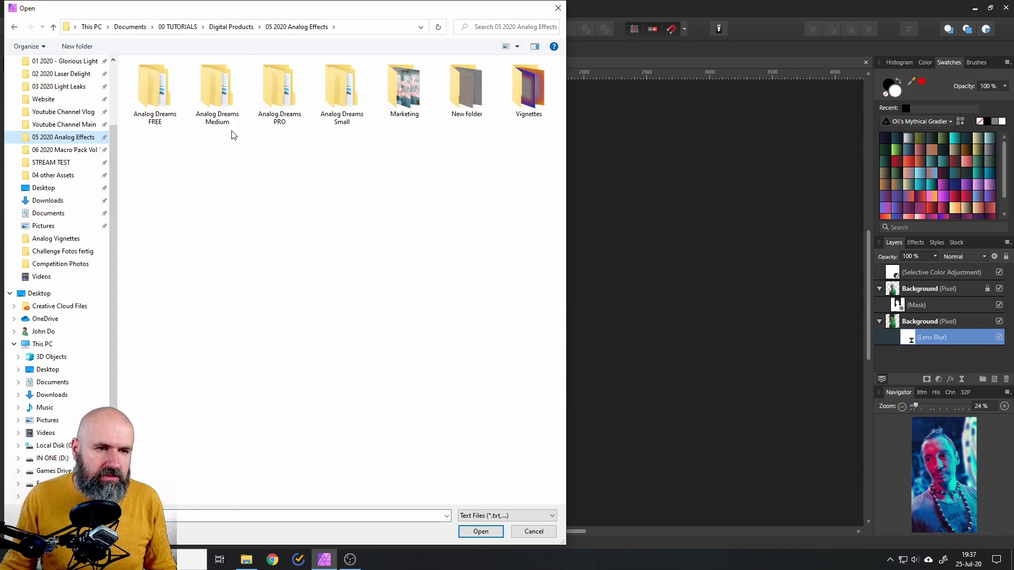
click(271, 105)
double_click(271, 105)
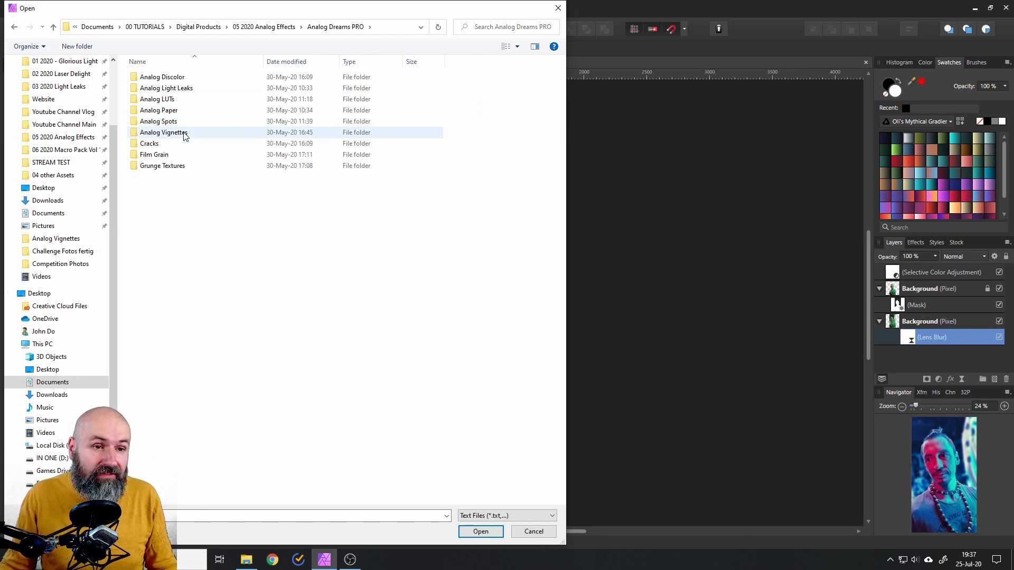
double_click(176, 79)
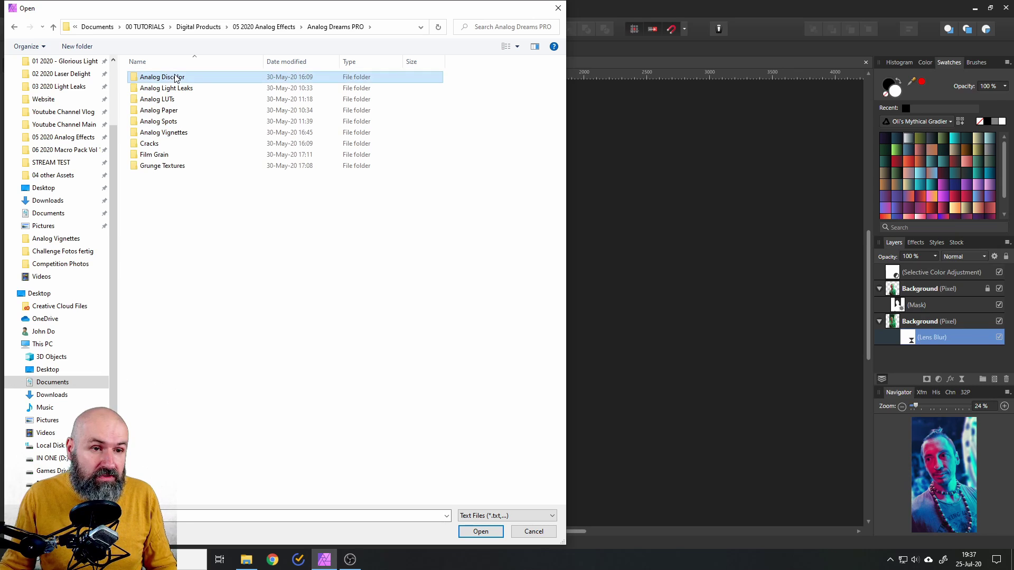
click(501, 520)
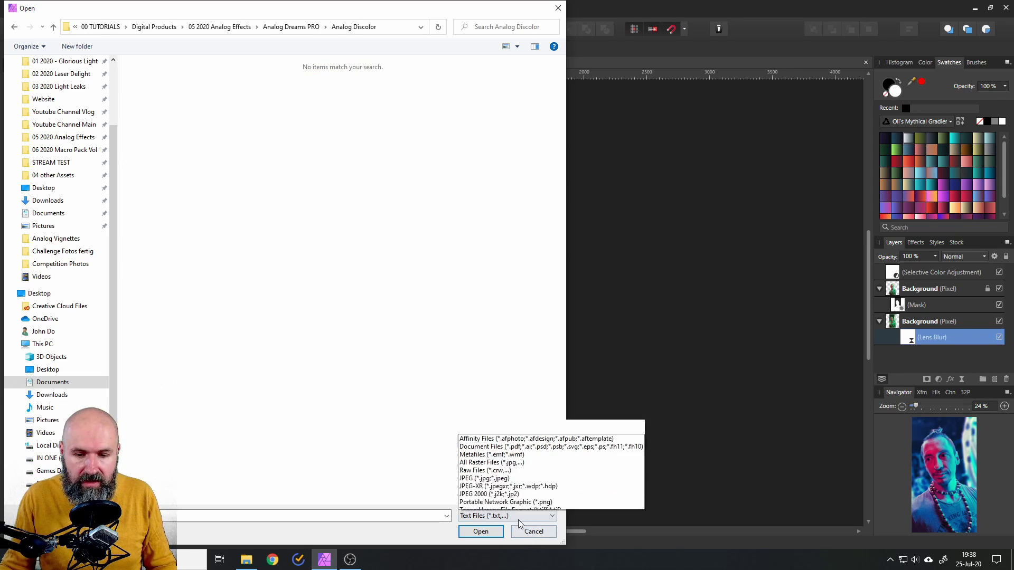
click(491, 506)
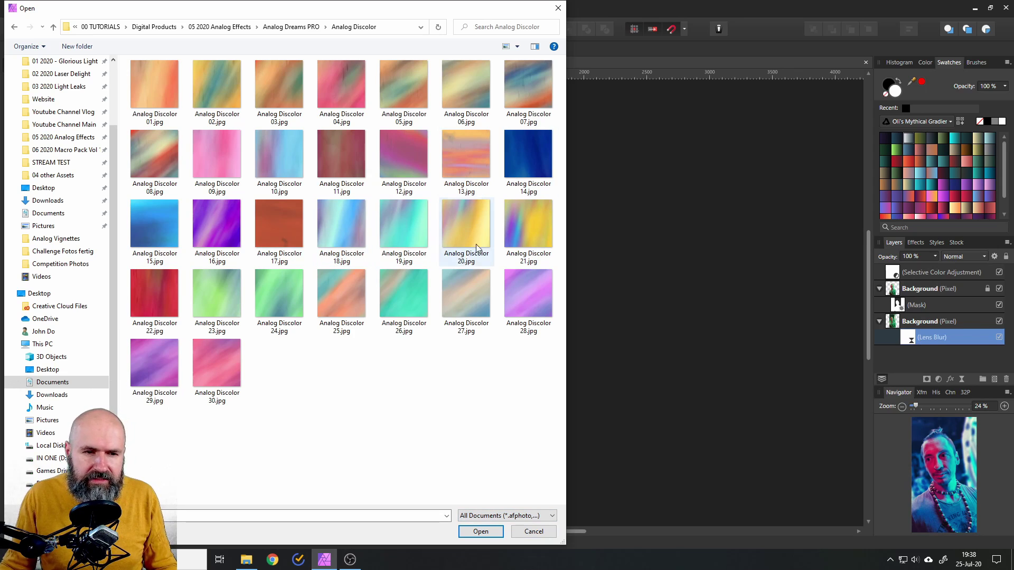
double_click(530, 292)
click(496, 296)
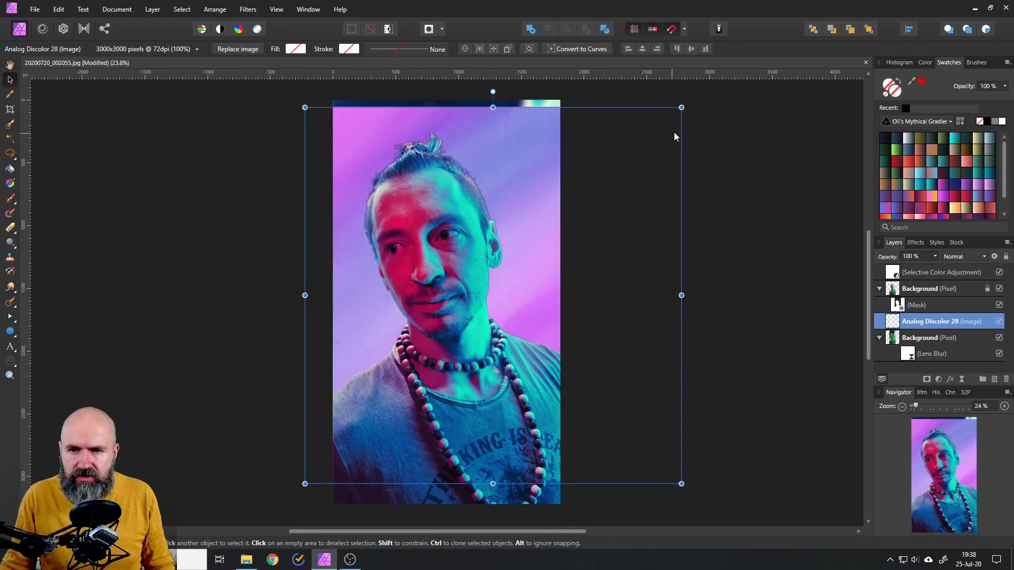
Enlarge the Analog Discolor 28 image to cover the whole canvas at about 126% and make it the topmost layer
drag(681, 107, 718, 94)
drag(910, 321, 909, 273)
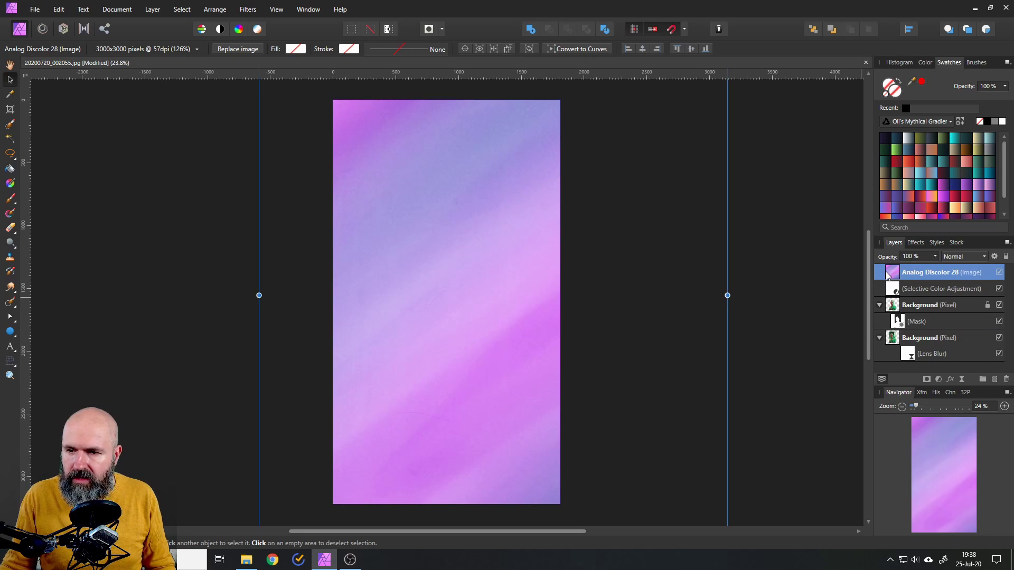
mouse_move(493, 309)
mouse_down()
mouse_move(382, 271)
mouse_move(224, 342)
mouse_move(479, 318)
mouse_up()
Set the Analog Discolor 28 layer to the Soft Light blend mode at 63% opacity
click(948, 258)
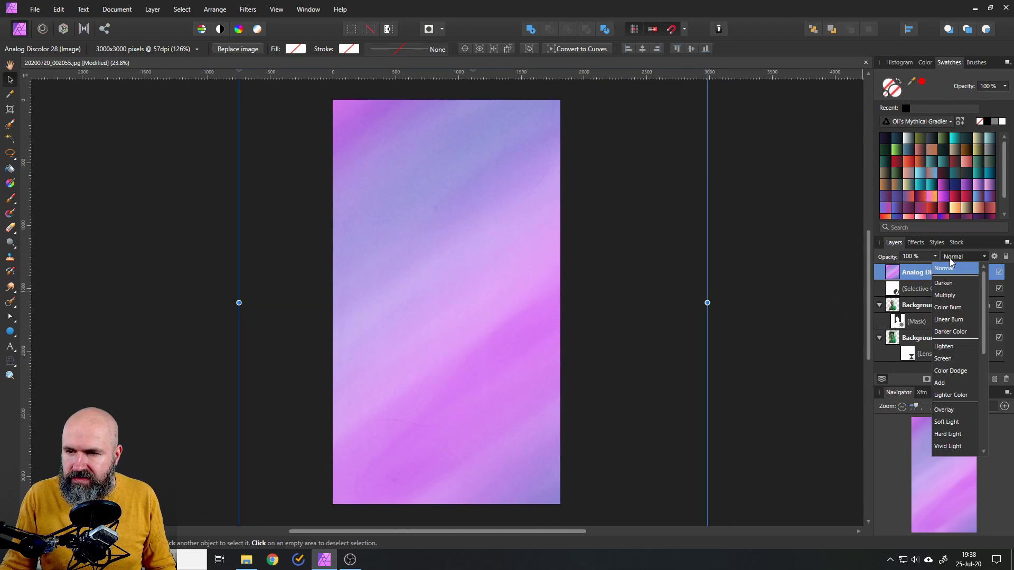
click(953, 422)
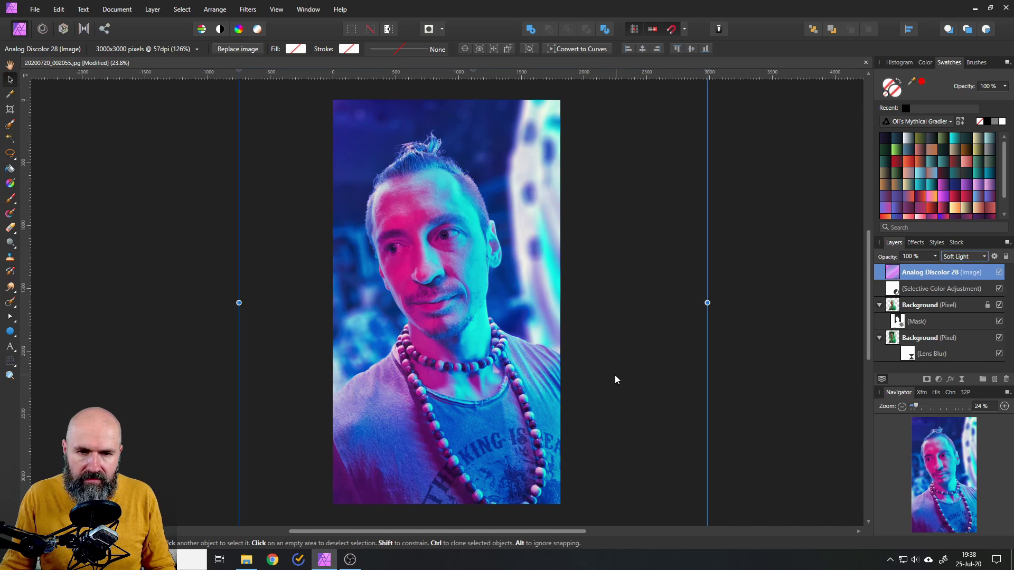
click(934, 256)
drag(939, 269, 909, 267)
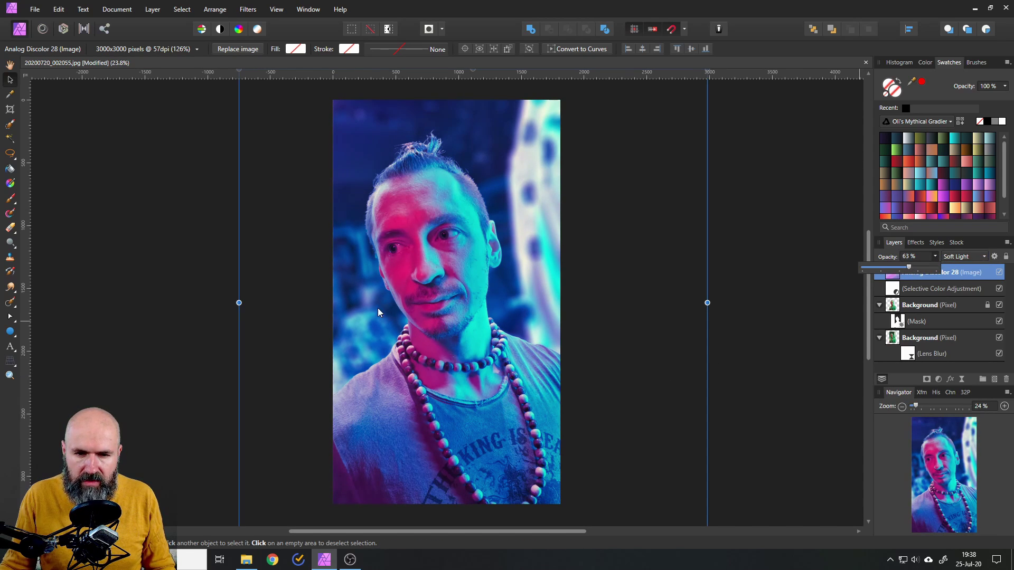
Compare the portrait with and without the Analog Discolor 28 overlay and set the layer's opacity to 50%
click(999, 273)
click(999, 273)
click(999, 273)
click(1000, 272)
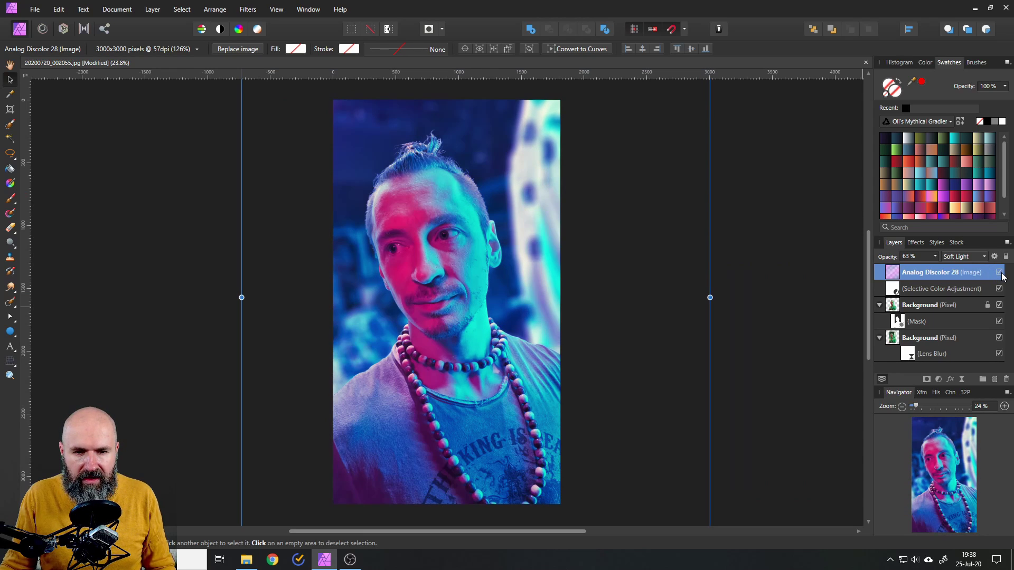
click(935, 256)
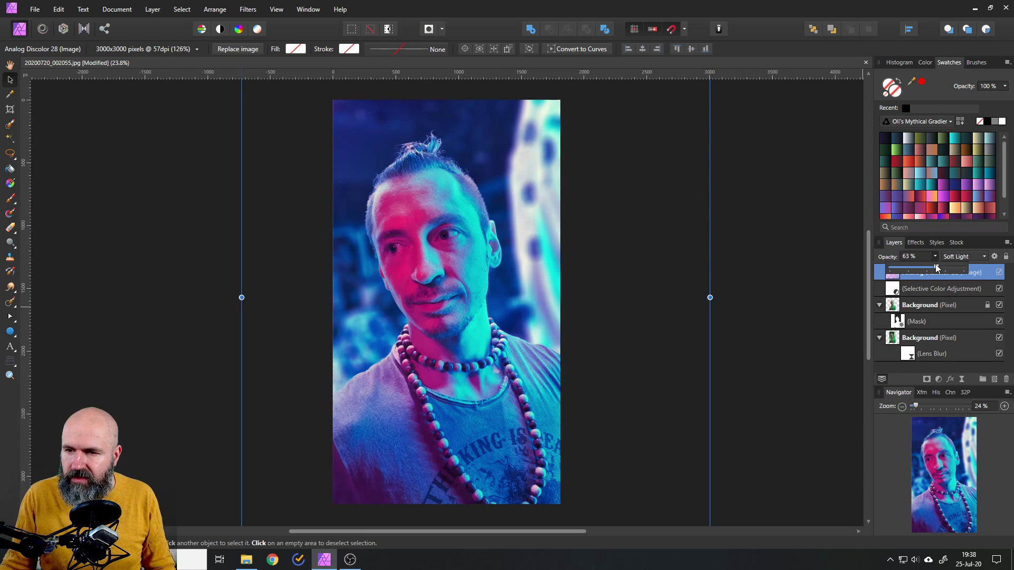
drag(938, 268, 928, 270)
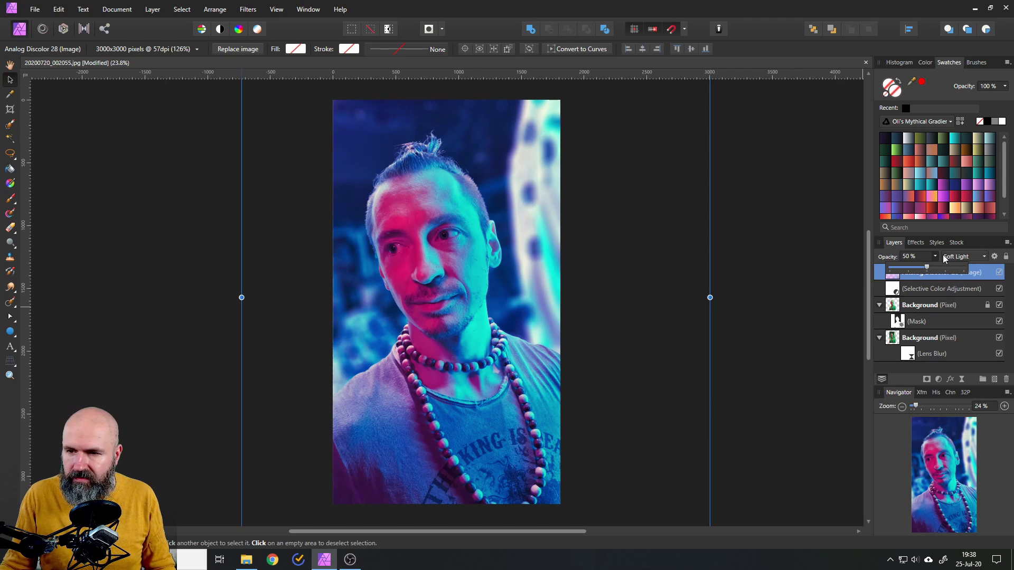
click(999, 272)
click(999, 272)
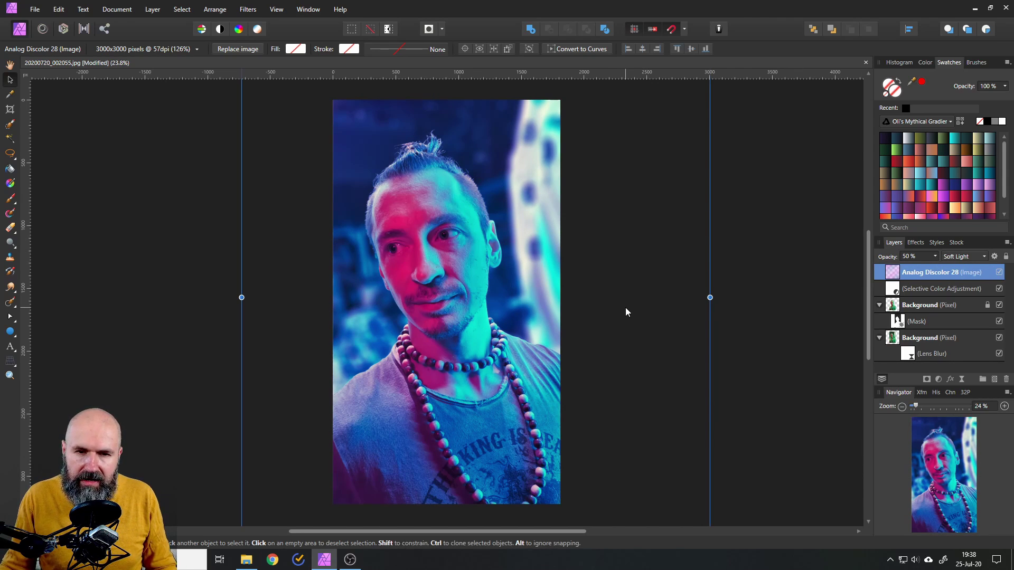
Place Analog Vignette 01.jpg from the Analog Vignettes folder on the portrait
click(31, 13)
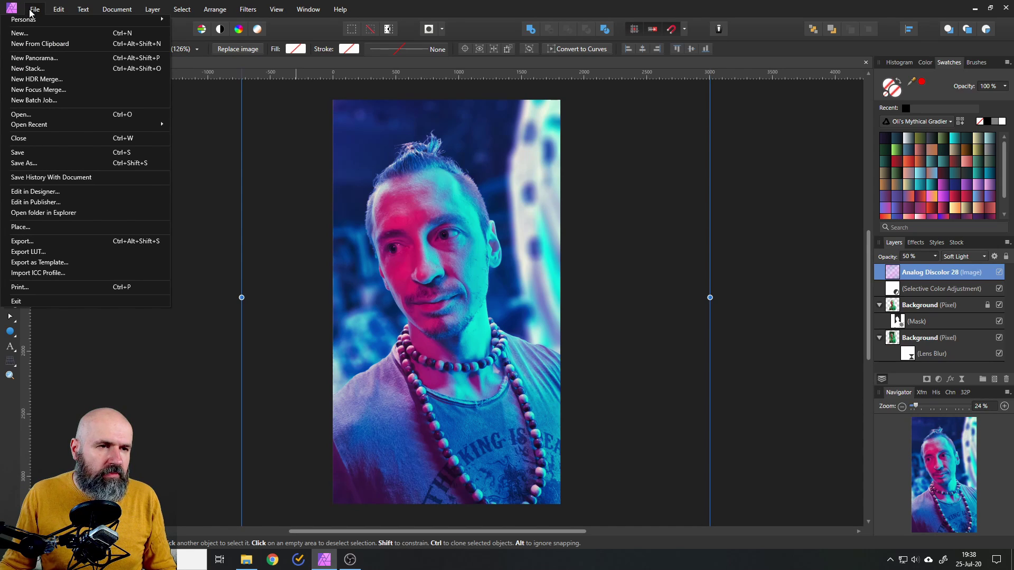
click(43, 227)
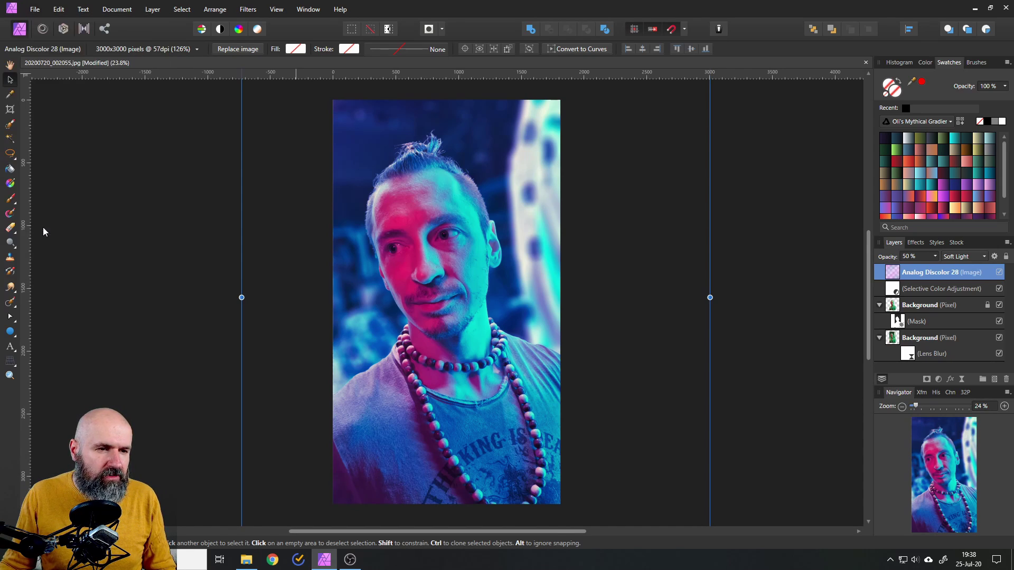
click(285, 29)
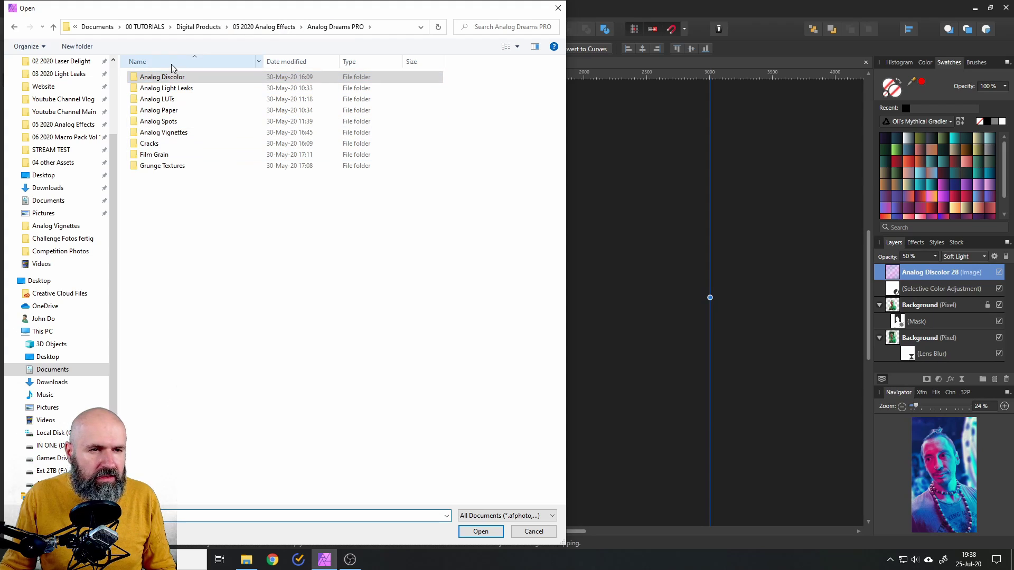
double_click(164, 132)
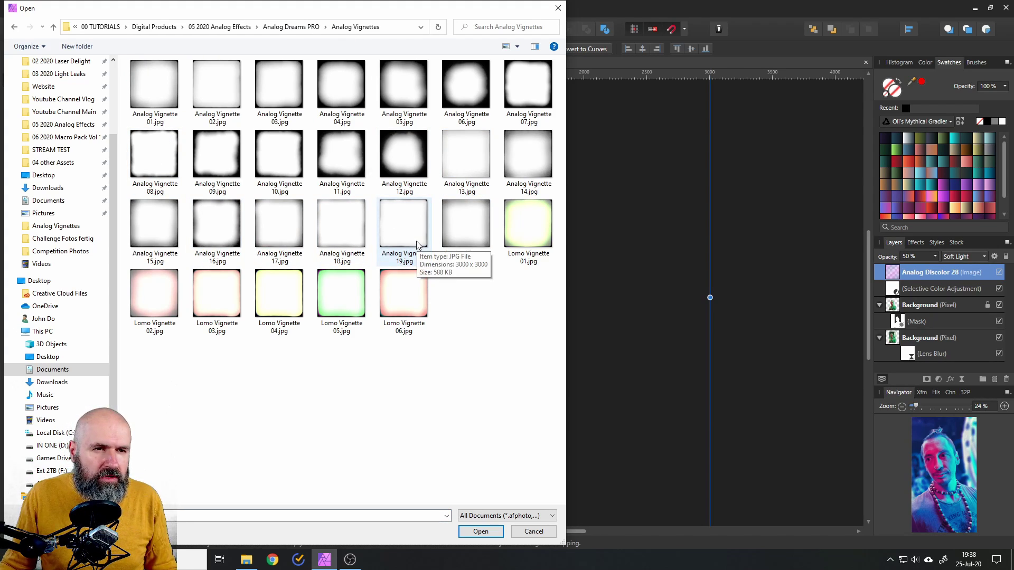
double_click(148, 80)
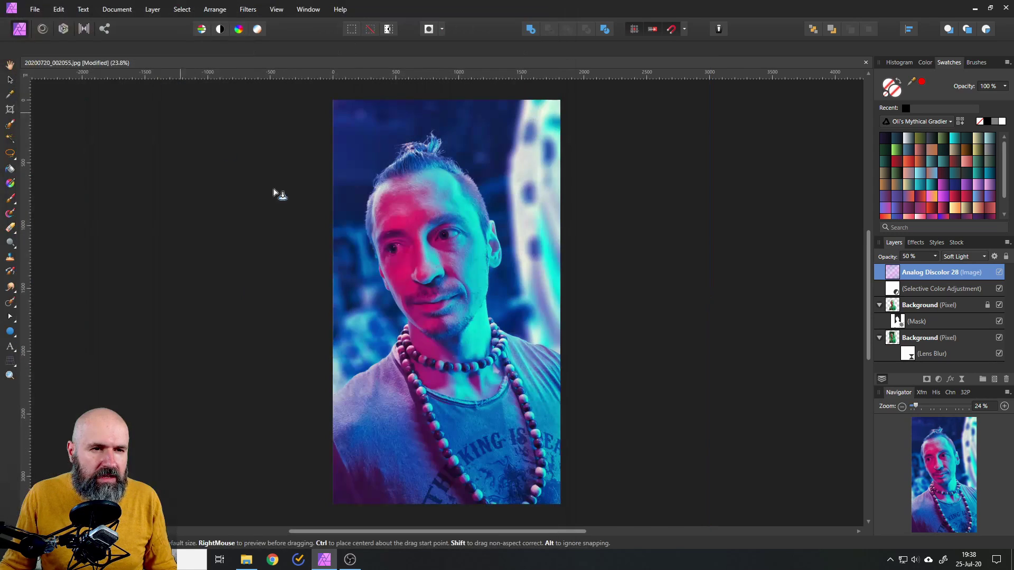
click(421, 246)
Fit the vignette image to the canvas edges, stretching it non-proportionally, and set its blend mode to Multiply
drag(421, 203, 518, 236)
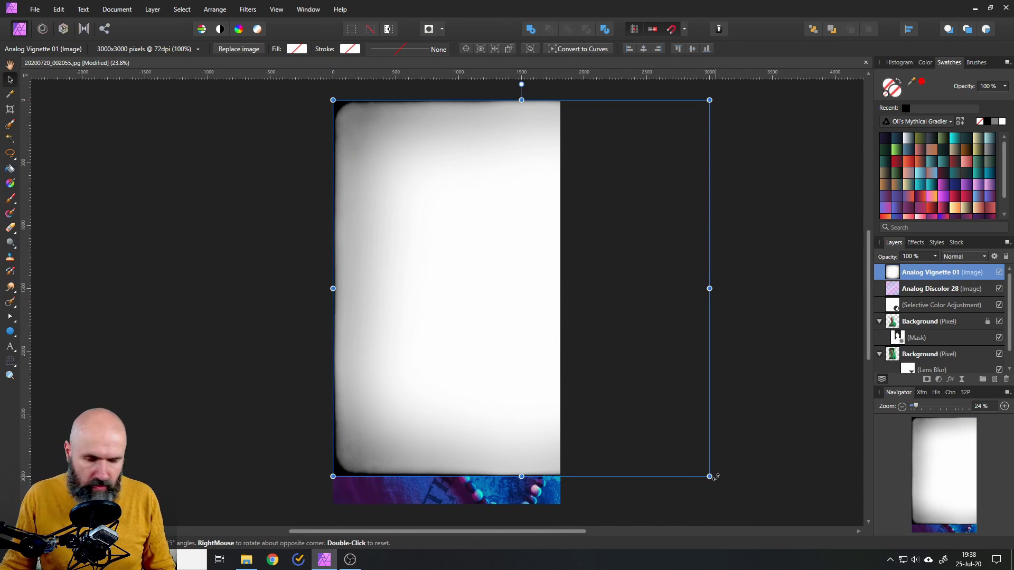
drag(709, 476, 561, 506)
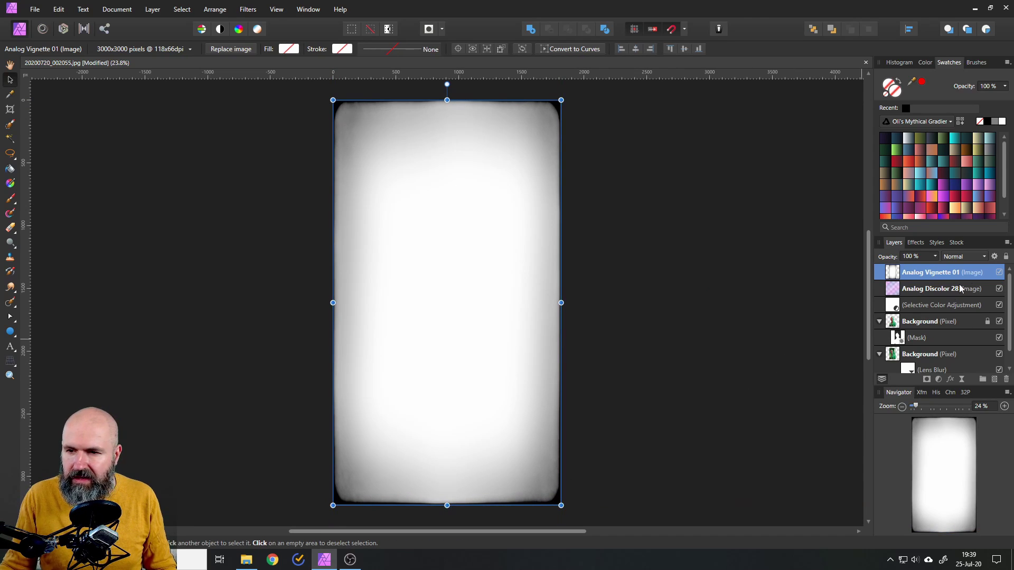
click(956, 256)
click(953, 295)
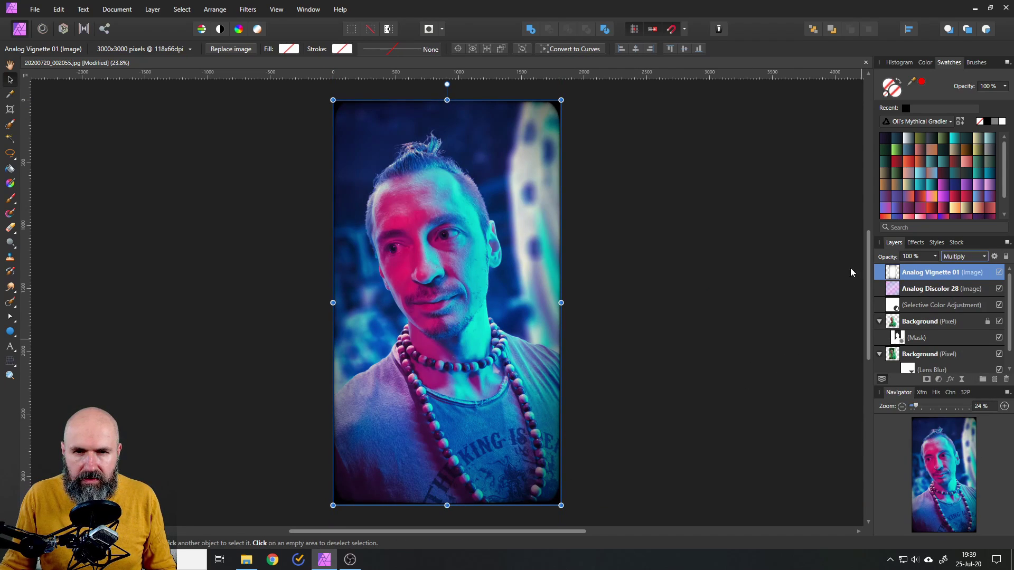
Compare the portrait with and without the Analog Vignette 01 layer
click(653, 220)
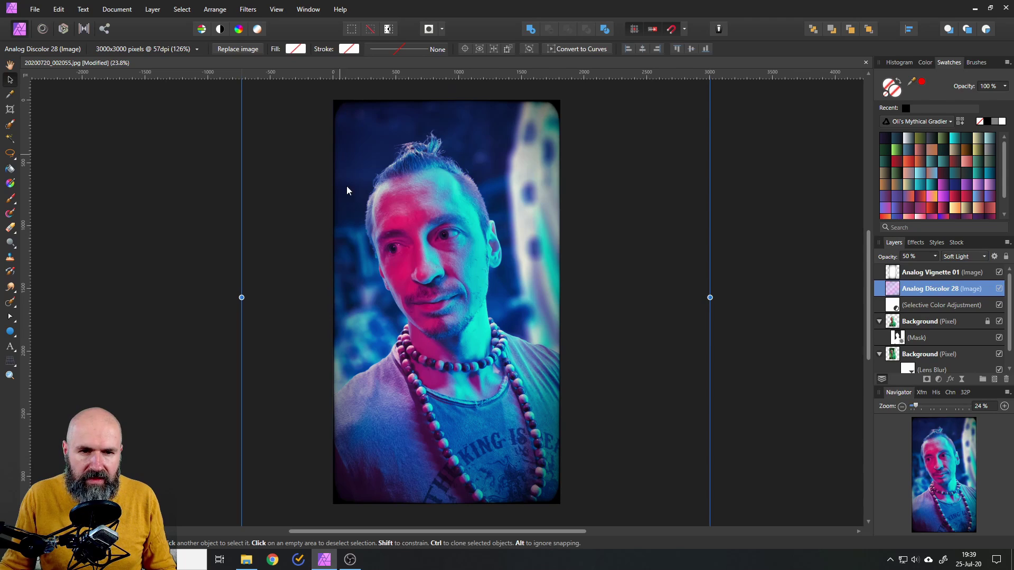
click(999, 272)
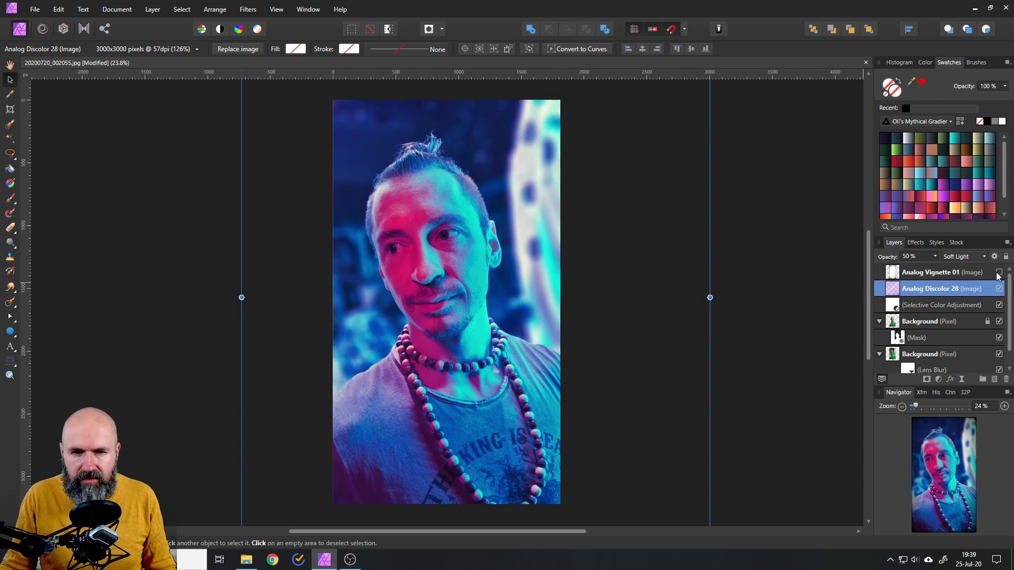
click(999, 273)
click(998, 273)
click(999, 273)
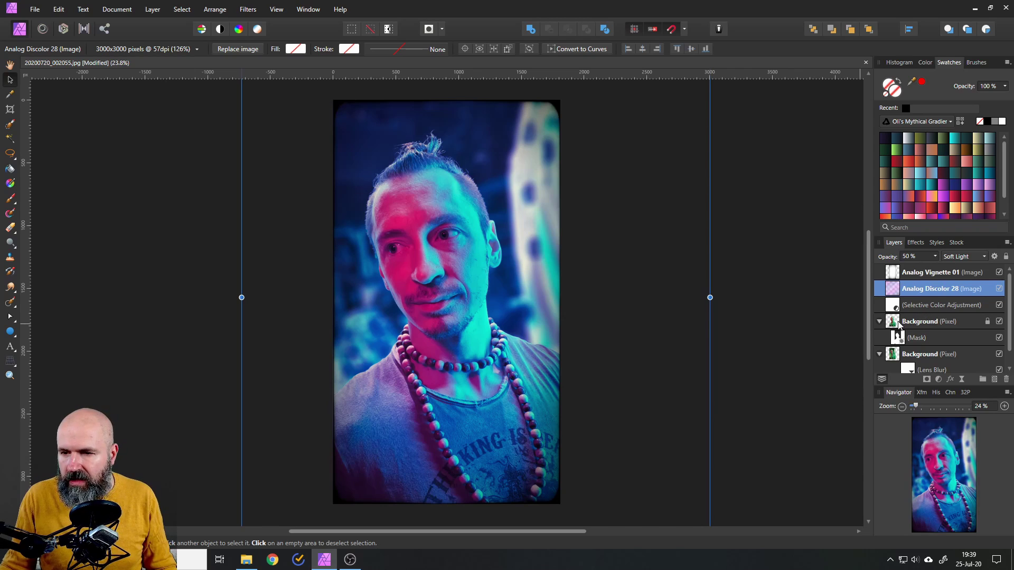
Duplicate the mask of the upper Background layer and move the copy out, directly above that layer
click(899, 339)
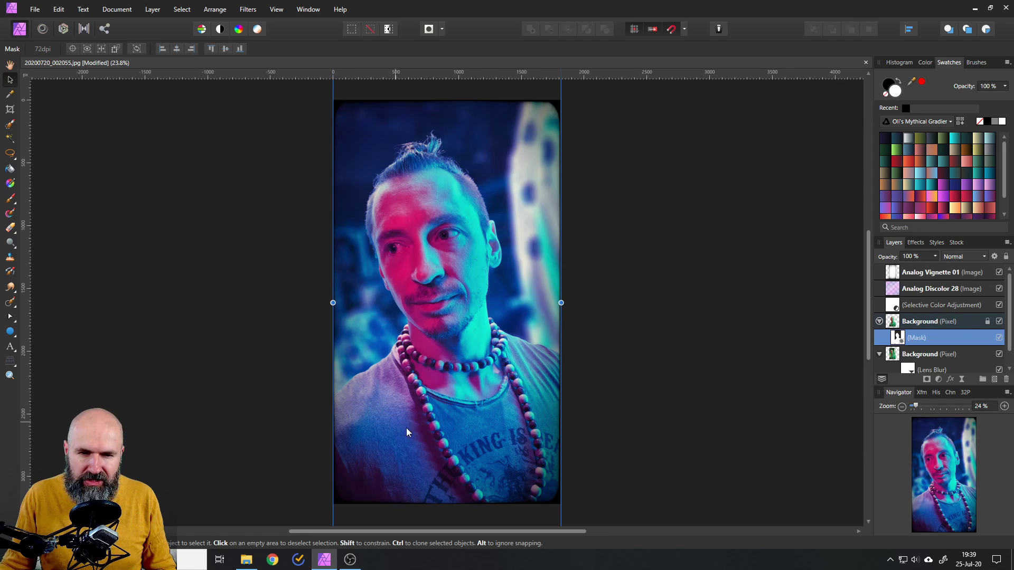
right_click(900, 340)
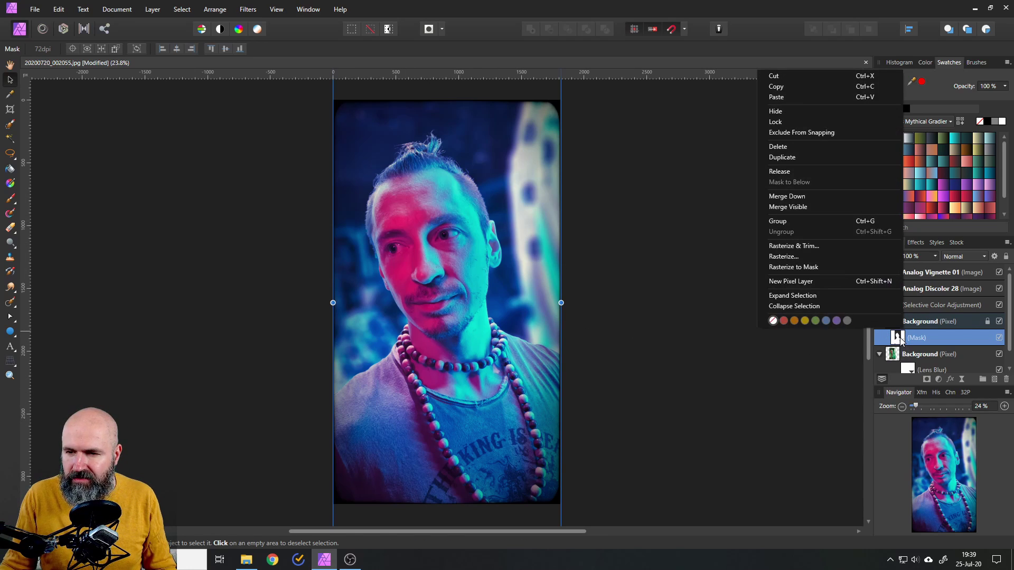
click(806, 158)
drag(898, 339, 896, 318)
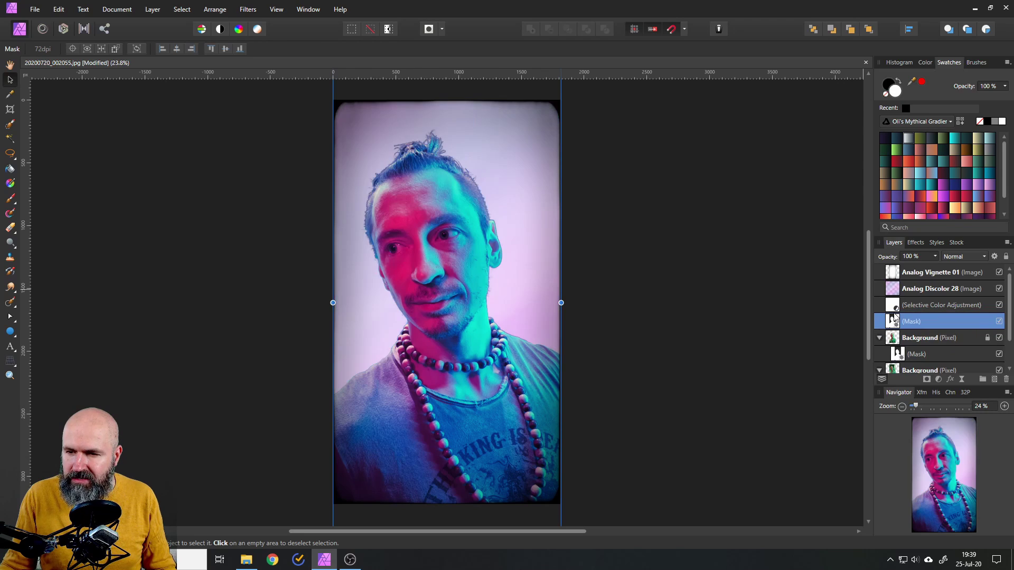
Add a live Depth of Field filter and move it out of the duplicated mask to sit directly above it as its own layer
click(962, 380)
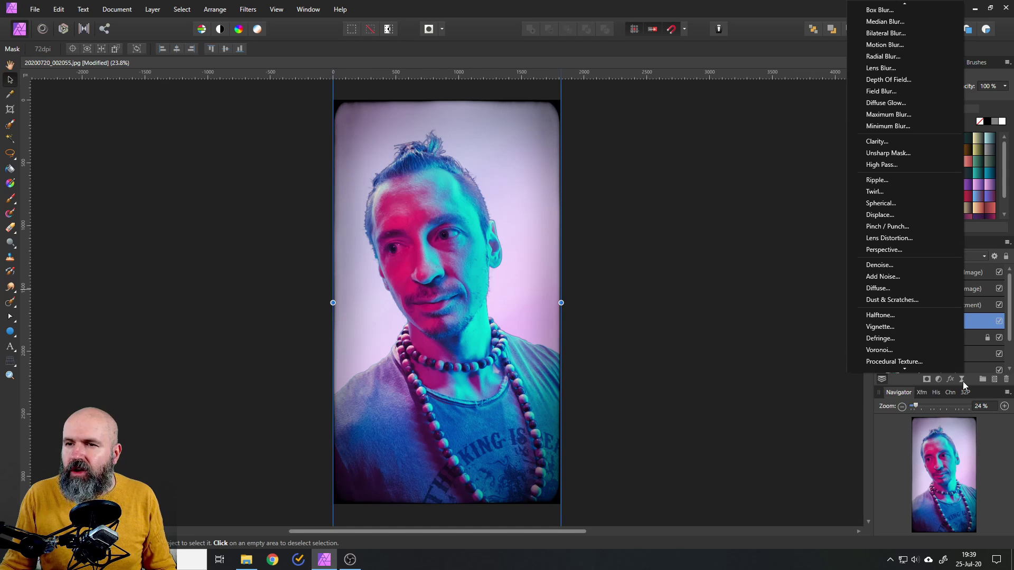
click(899, 79)
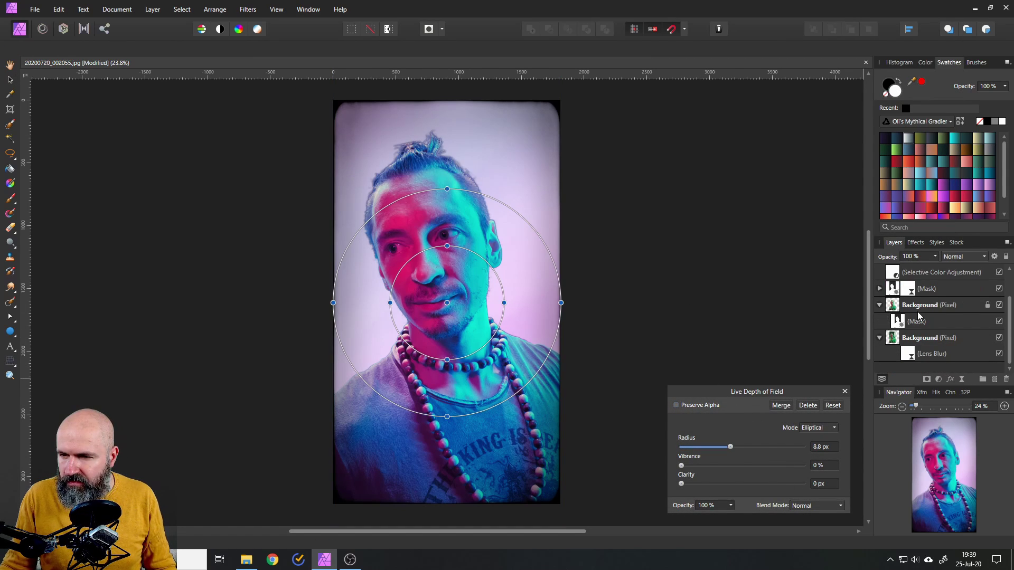
scroll(926, 317, up, 2)
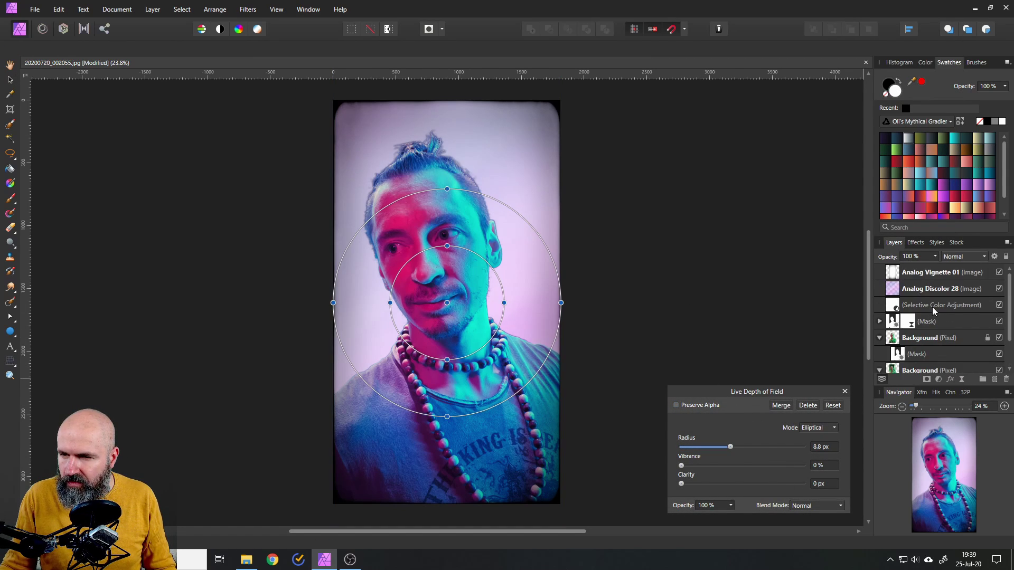
click(880, 321)
drag(892, 320, 893, 343)
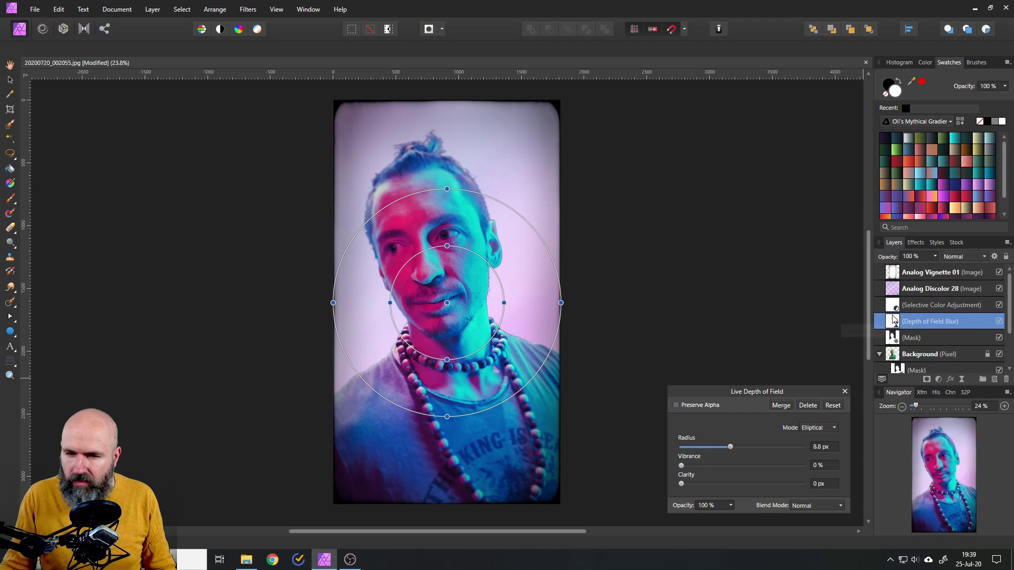
click(901, 338)
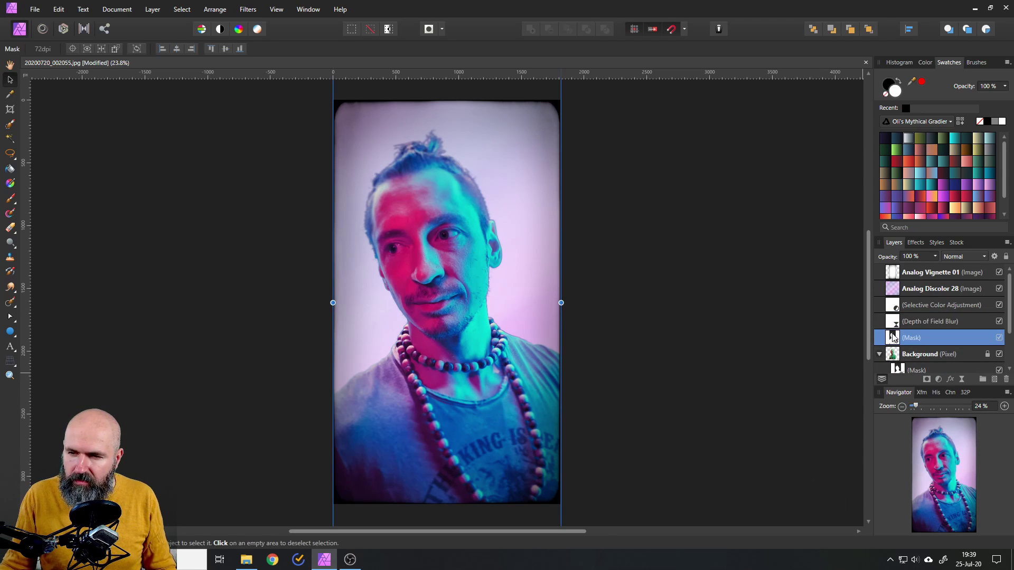
Mask the Depth of Field Blur layer with the duplicated mask, then enlarge its elliptical focus area and center it on the man's face
drag(907, 330, 906, 329)
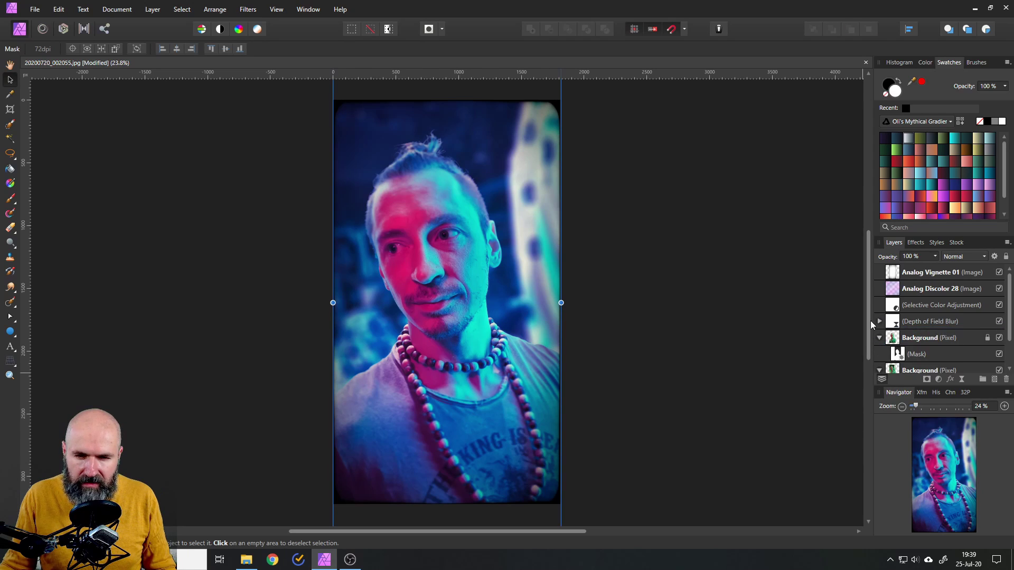
double_click(891, 324)
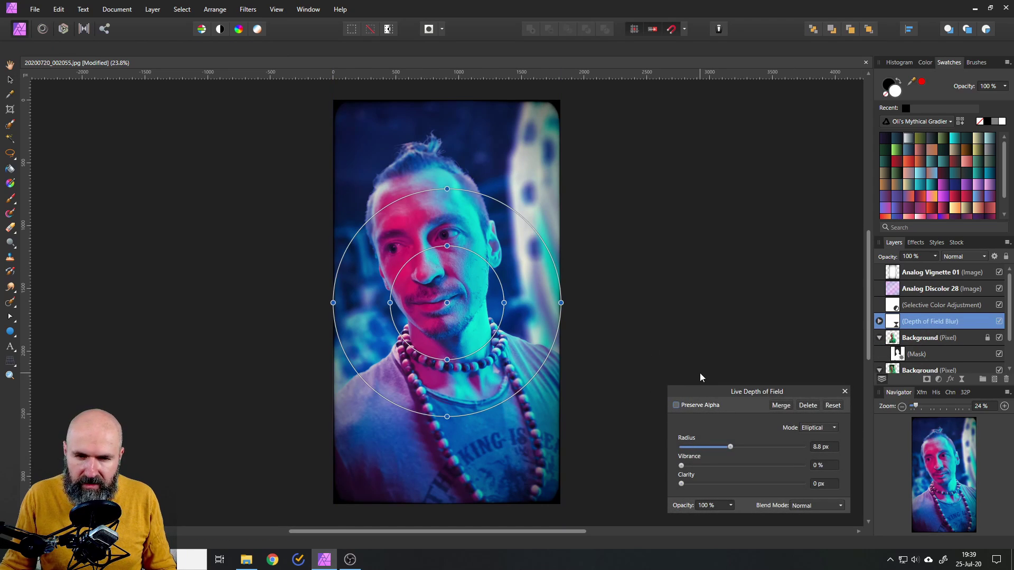
drag(446, 420, 448, 453)
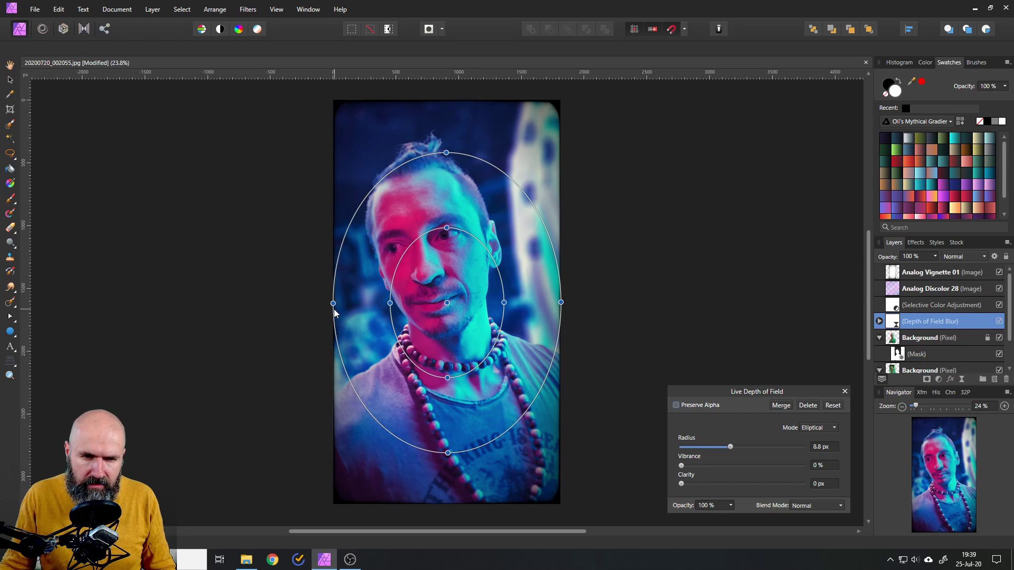
drag(333, 303, 311, 303)
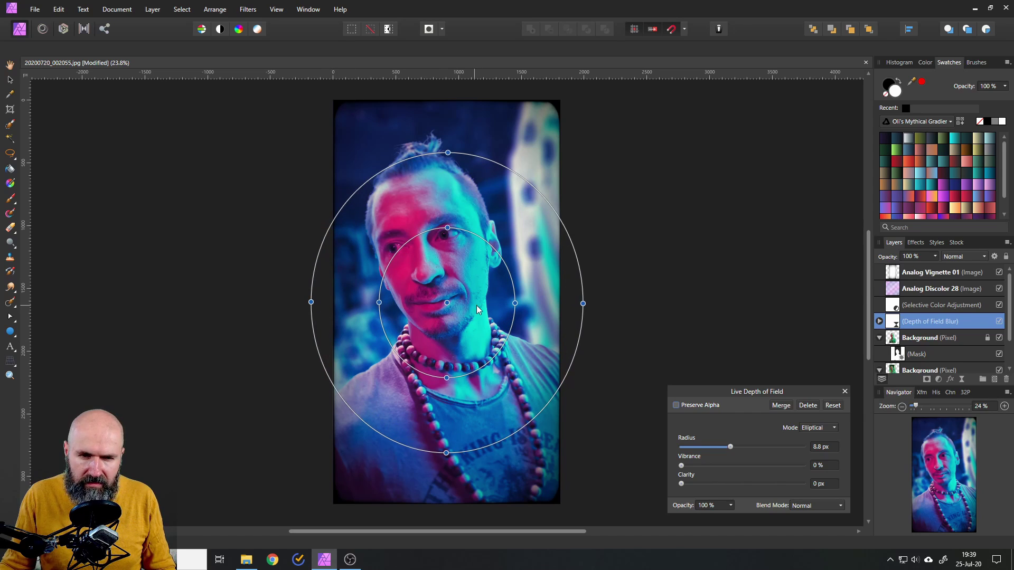
drag(446, 301, 438, 265)
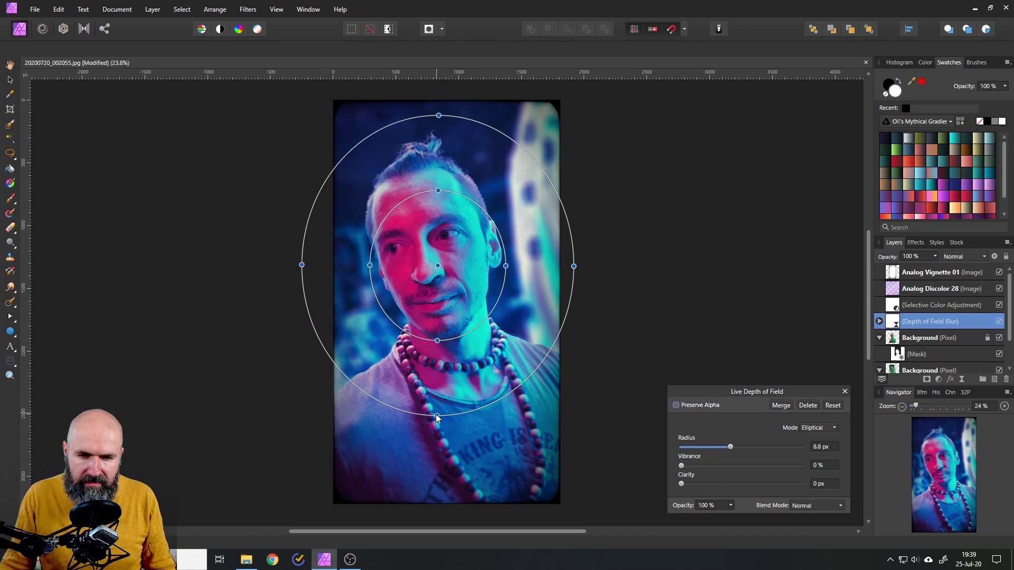
Stretch the outer focus ellipse vertically, fit and tilt the inner ellipse around the face, and set the depth-of-field radius to 1 px
drag(435, 416, 435, 470)
drag(437, 367, 453, 346)
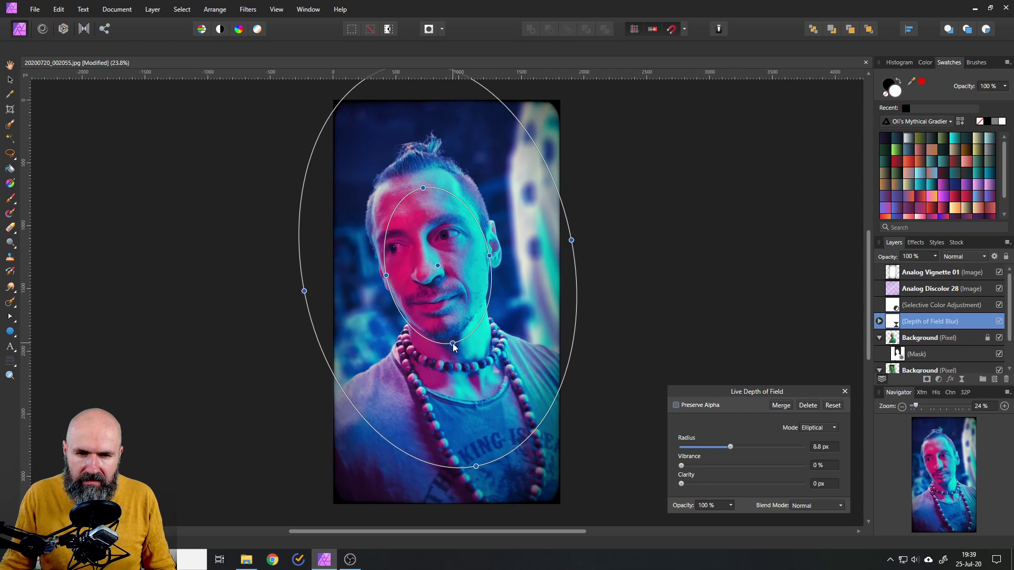
mouse_move(693, 446)
mouse_down()
mouse_move(746, 446)
mouse_move(708, 443)
mouse_up()
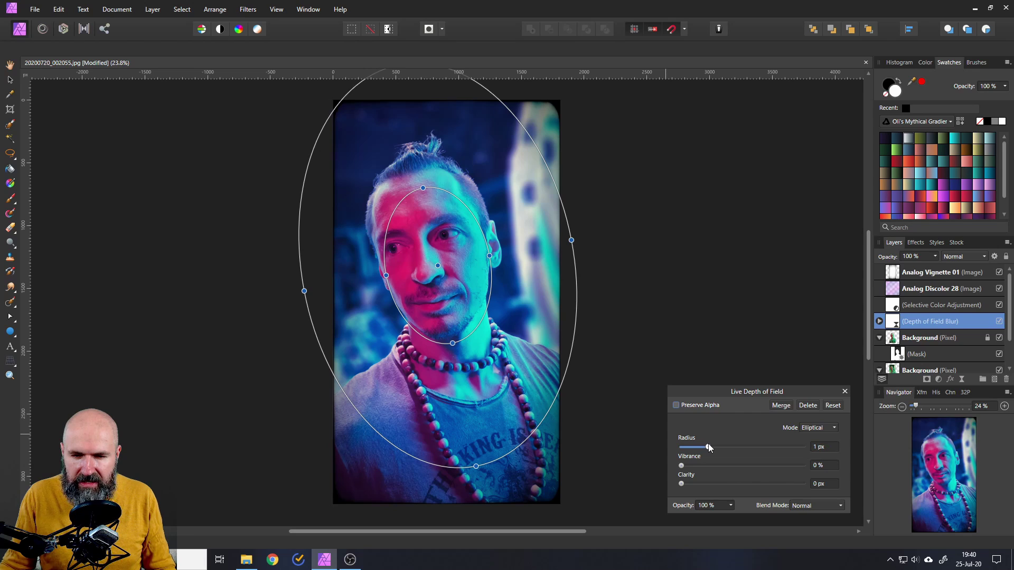
click(845, 392)
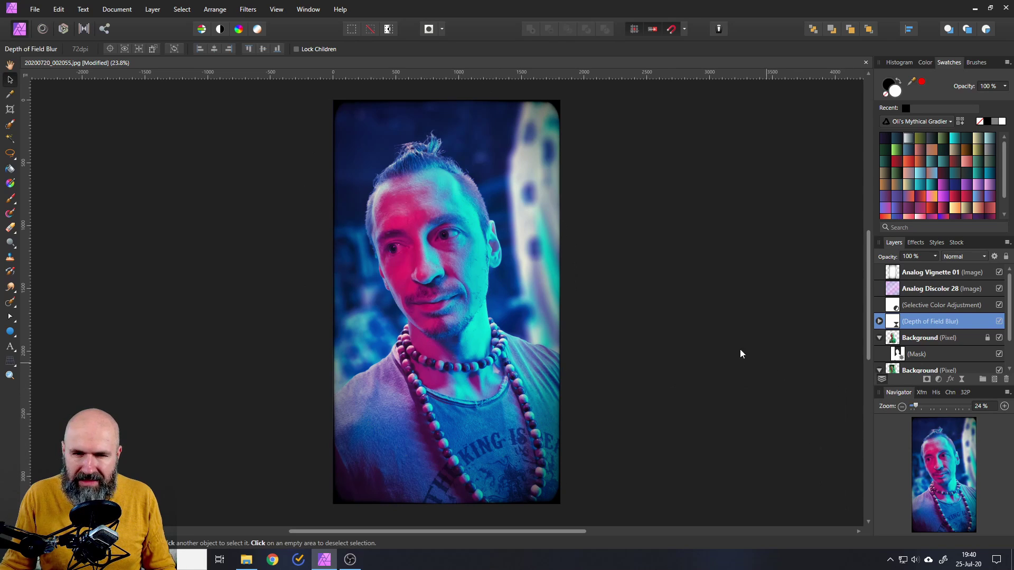
Inspect the depth-of-field effect up close on the necklace, shirt, face and background
scroll(493, 448, up, 2)
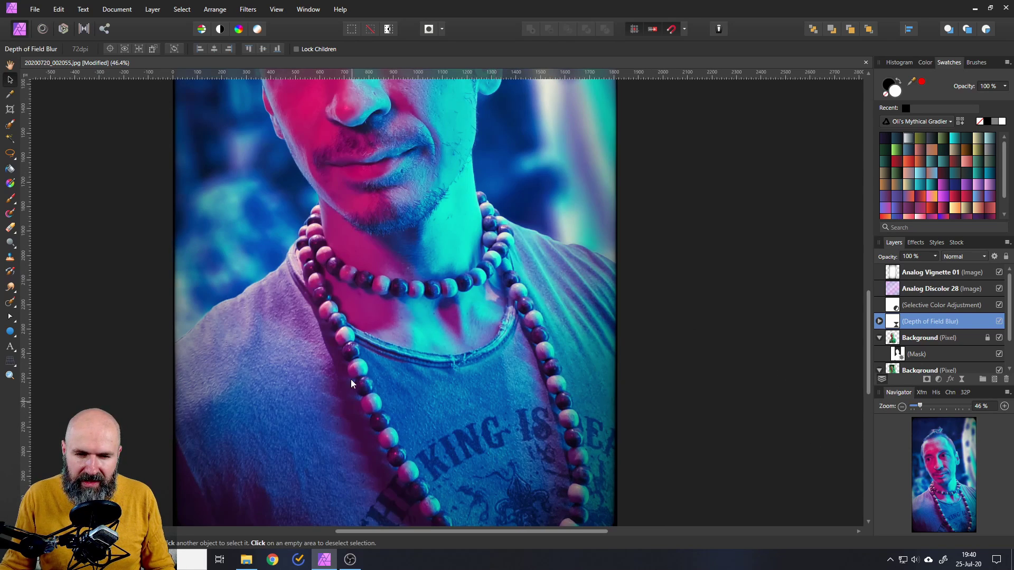
drag(518, 368, 580, 505)
scroll(428, 286, down, 2)
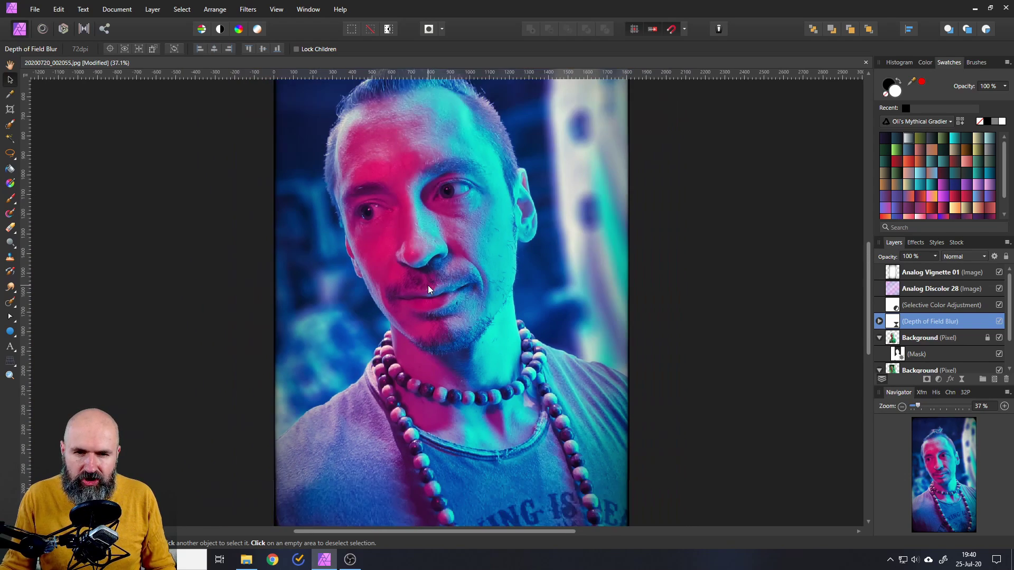
scroll(439, 297, up, 1)
scroll(439, 296, up, 1)
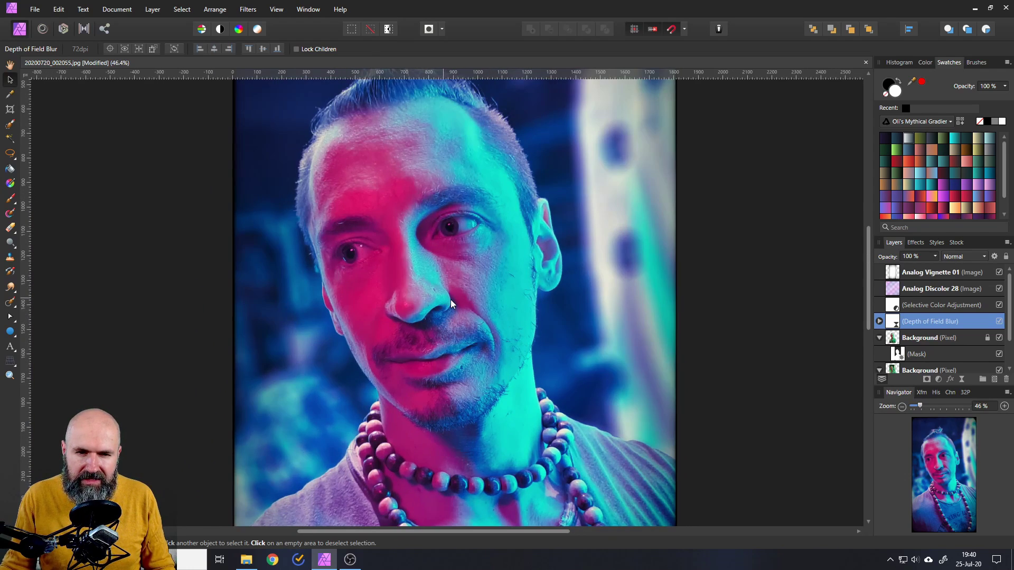
scroll(458, 299, down, 2)
scroll(459, 274, up, 1)
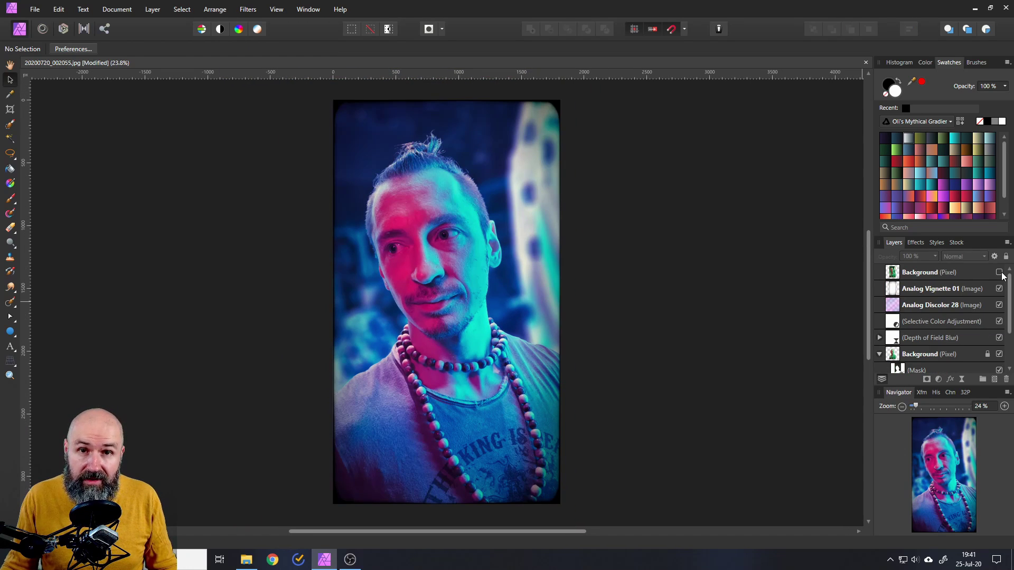
Compare the finished portrait with the original green-lit photo by showing and hiding the topmost Background layer
click(999, 272)
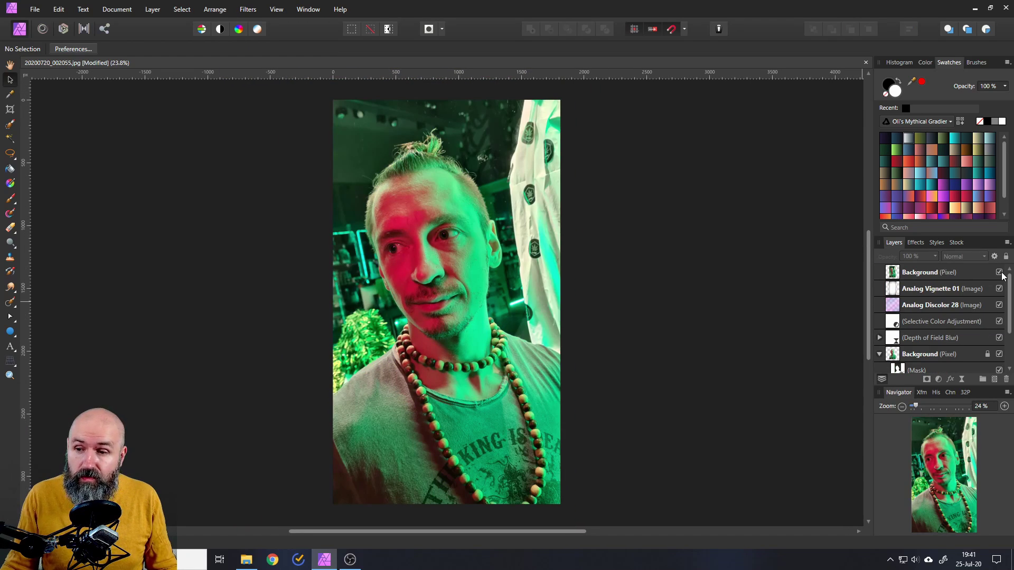
click(999, 273)
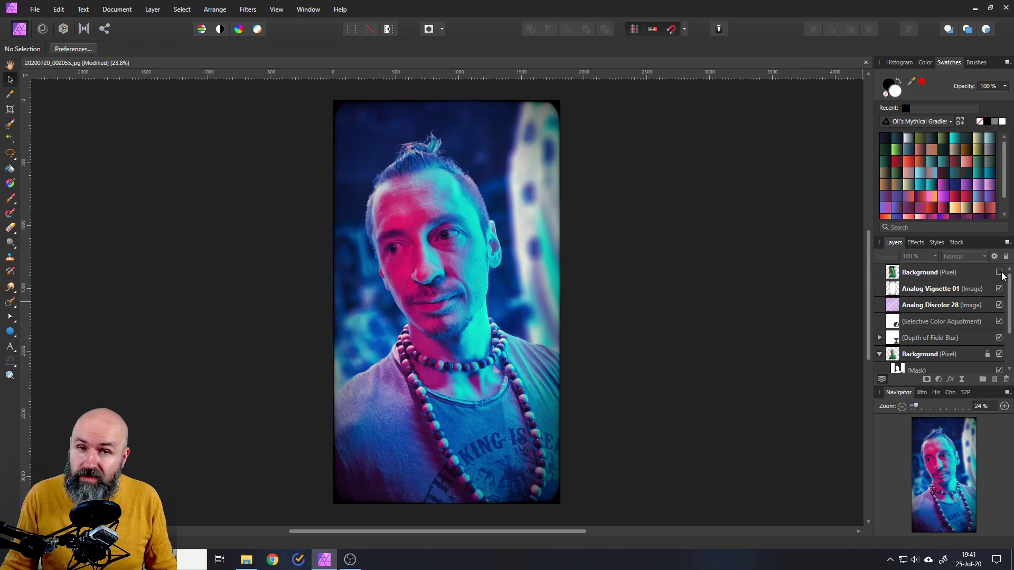